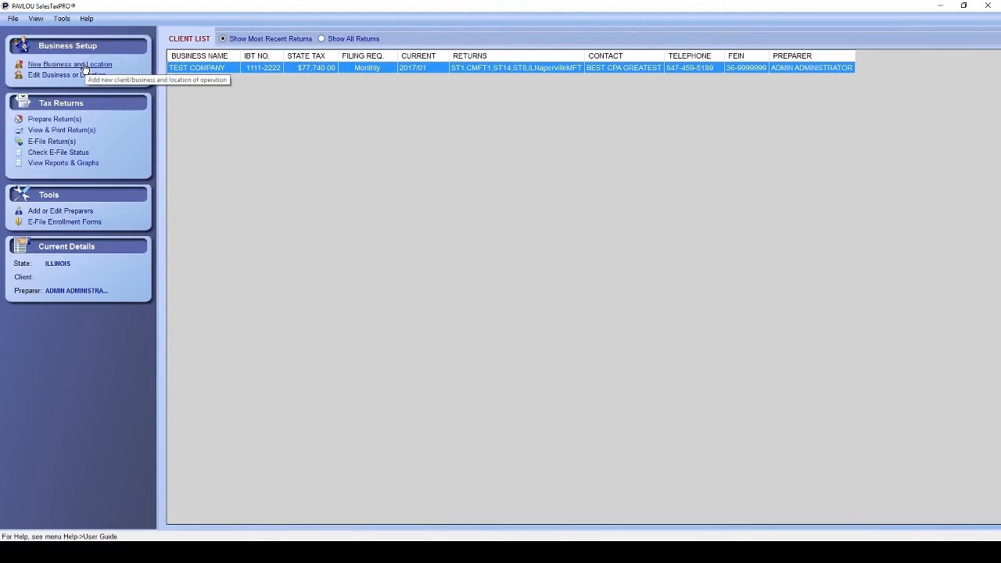
Start a new business and location in the Client Wizard.
click(85, 69)
Enter business name ABC TEST COMPANY, its street address and zip code, and its IBT and FEIN numbers.
click(373, 188)
text(ABC TEST COMPANY)
key(Tab)
key(Tab)
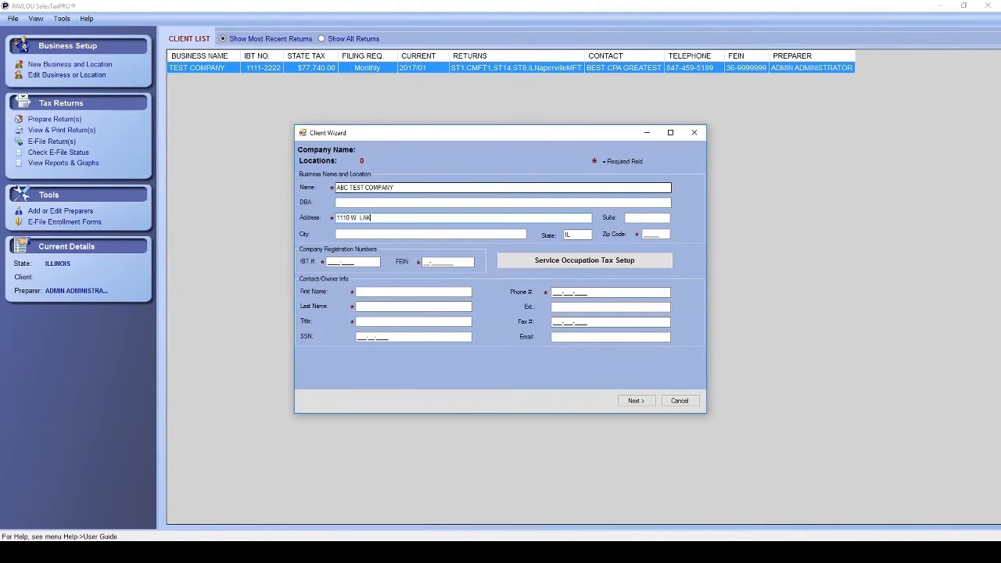
key(Tab)
key(Tab)
text(60089)
click(337, 263)
key(Tab)
Fill in the contact's first name, last name, title and e-mail address.
key(Tab)
text(BEST CPA)
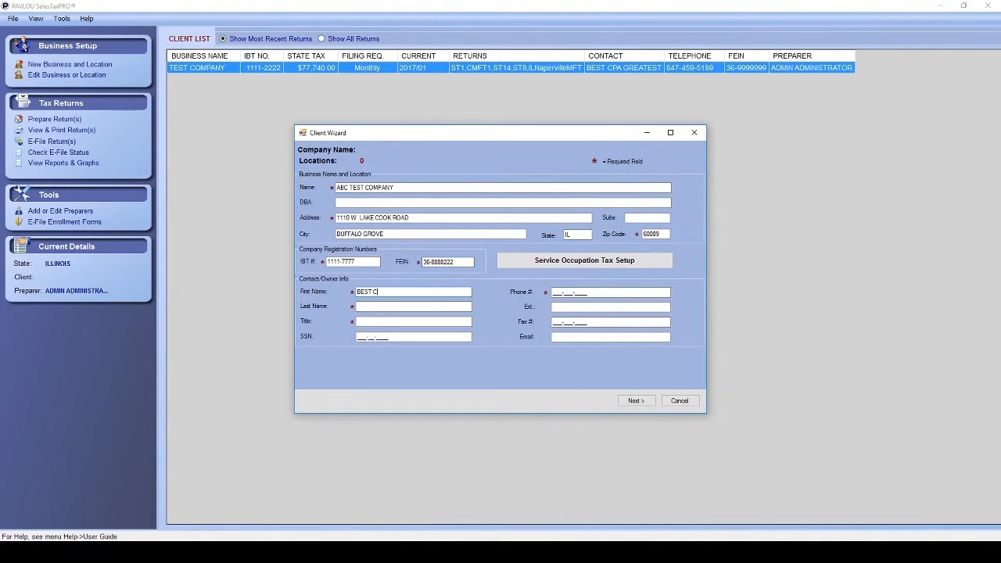
key(Tab)
text(FOREVER)
key(Tab)
text(CPA84745951898474595191)
key(Tab)
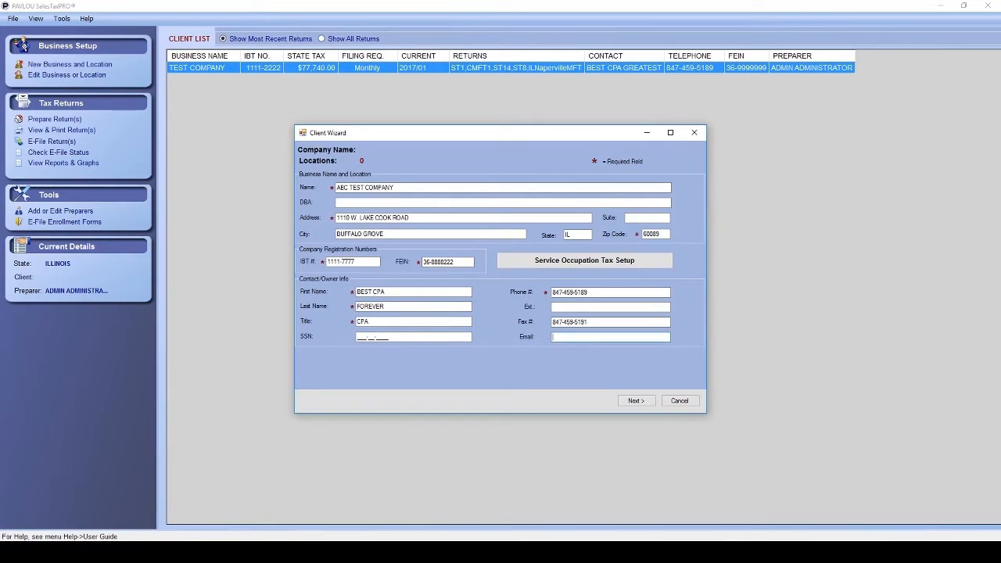
Enter the e-filing signature code, PIN and ACH debit bank details, then confirm the first location's city.
click(636, 400)
drag(390, 187, 334, 190)
key(Tab)
key(Tab)
key(Tab)
key(Tab)
key(Tab)
key(Tab)
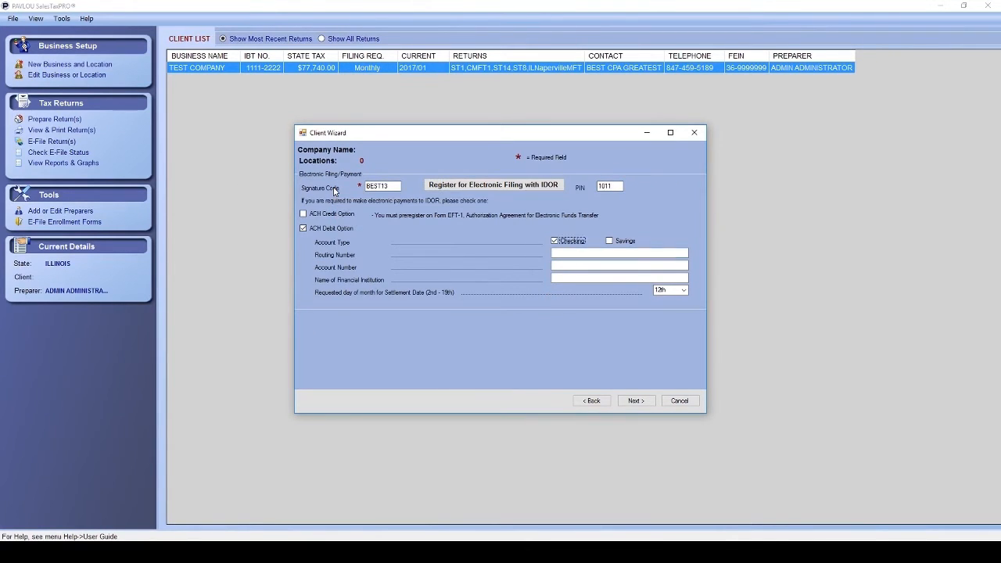
key(Tab)
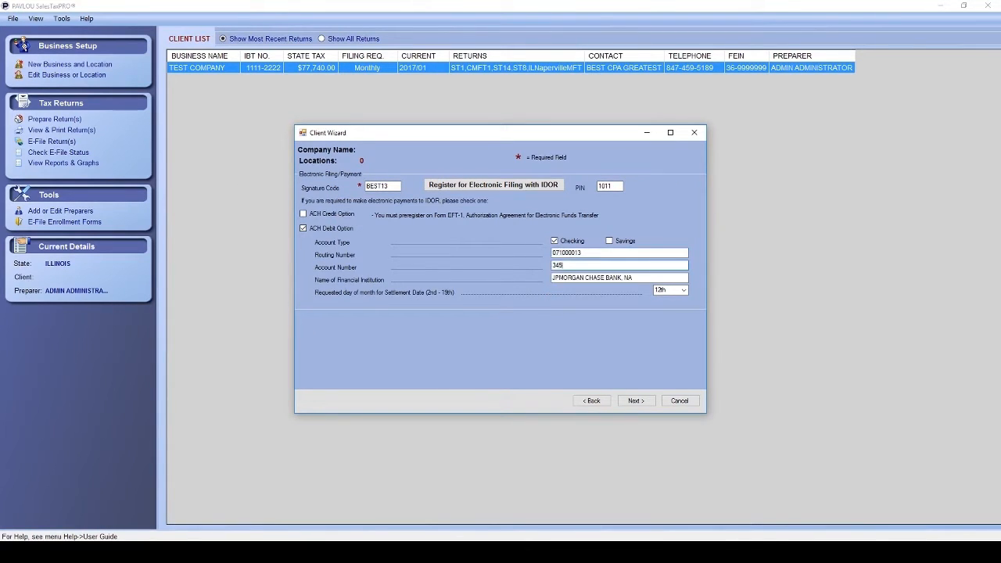
click(635, 400)
click(505, 349)
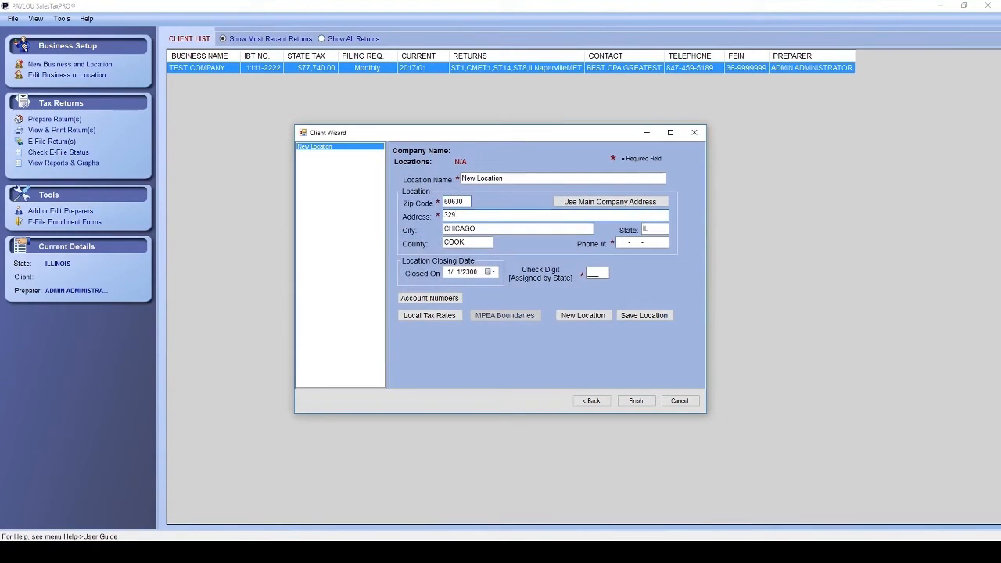
Add the RESTAURANT TEST location with its Chicago address, phone and check digit 001, and save it.
key(Tab)
key(Tab)
key(Tab)
key(Tab)
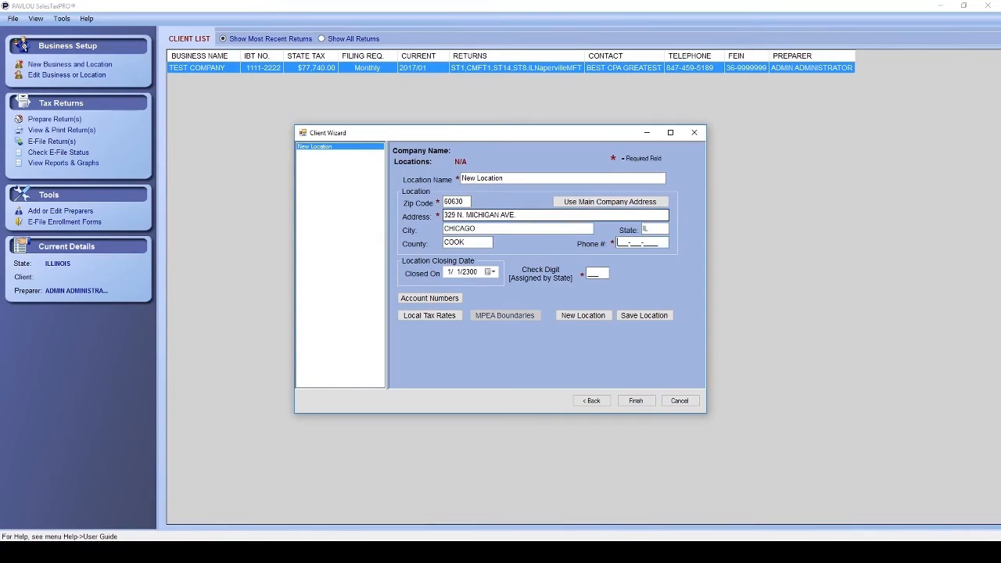
text(3125554747)
key(Tab)
text(001)
click(584, 315)
text(RESTAU)
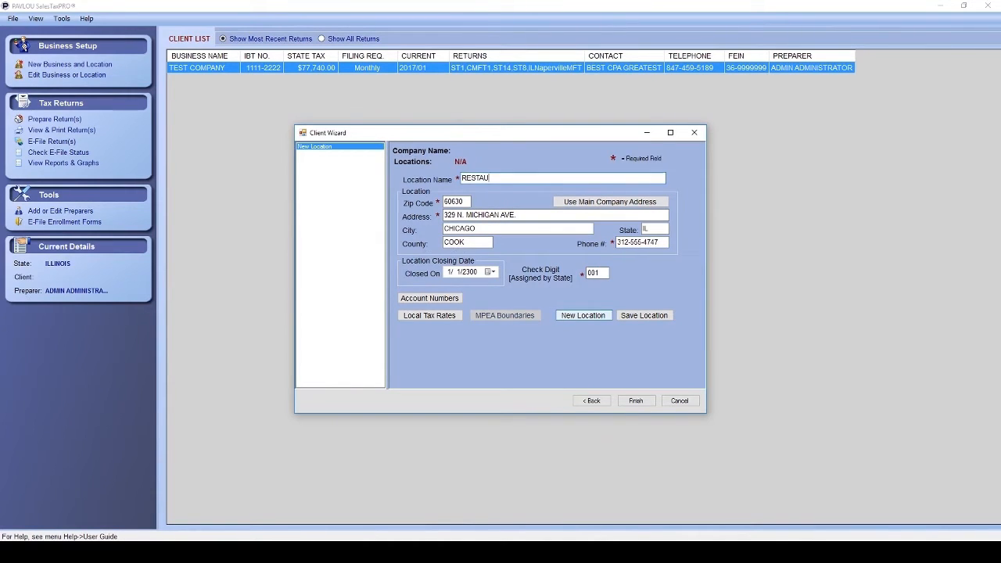
text(RANT TEST)
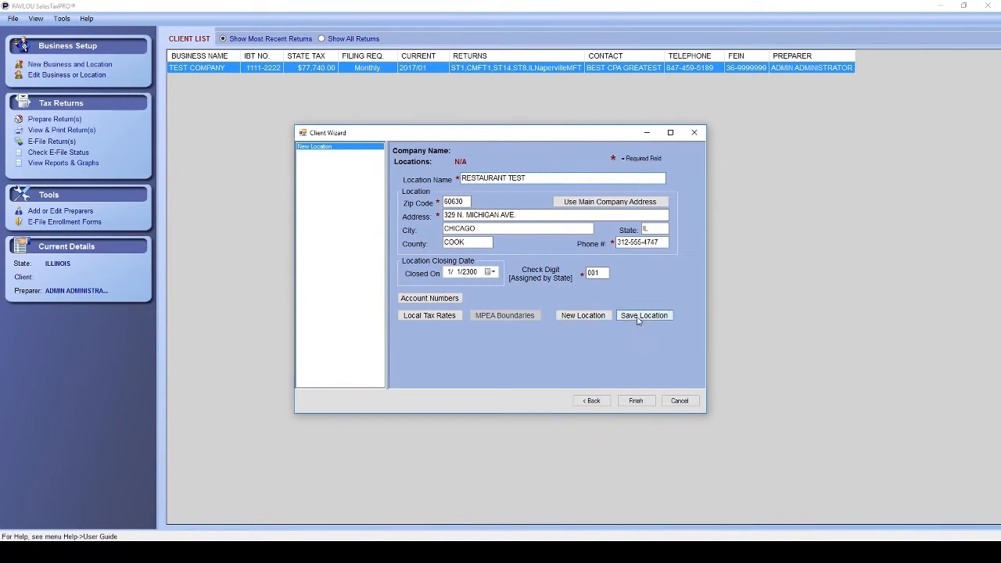
click(640, 319)
click(640, 319)
Start a second location in Naperville, entering its zip code and choosing DUPAGE county.
click(559, 319)
drag(465, 203, 439, 204)
text(60540)
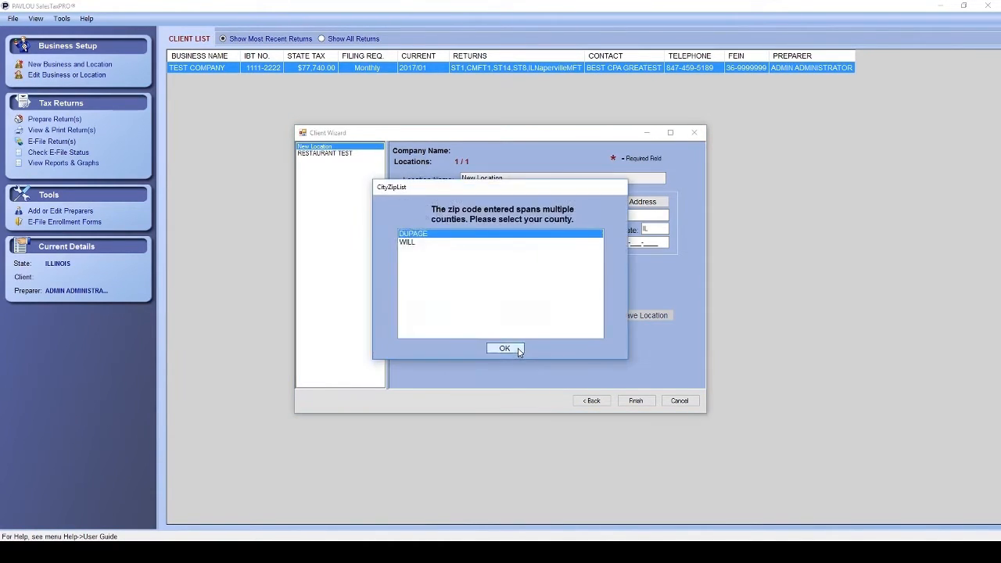
click(503, 348)
key(Tab)
key(Tab)
key(Tab)
key(Tab)
text(630555)
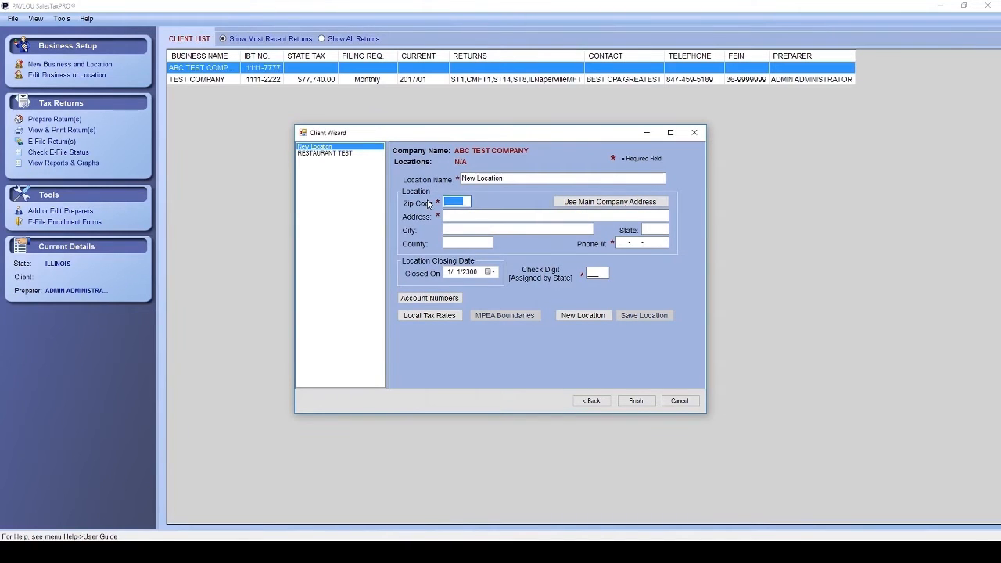
text(60540)
click(503, 347)
Complete GAS STATION TEST's address, phone and check digit 001, save it, and finish the client setup.
key(Tab)
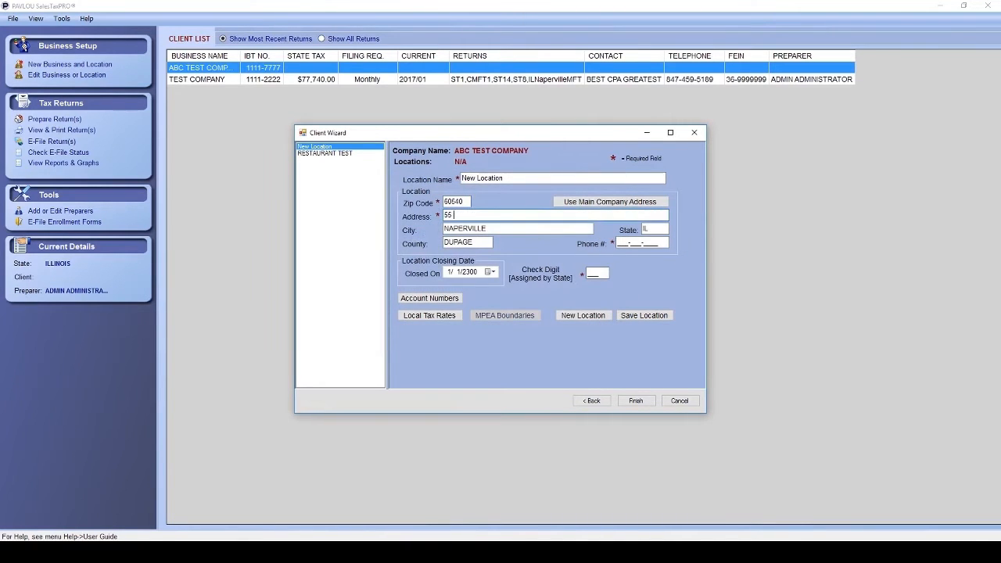
key(Tab)
key(Tab)
key(Tab)
key(Tab)
key(Tab)
text(001)
click(644, 315)
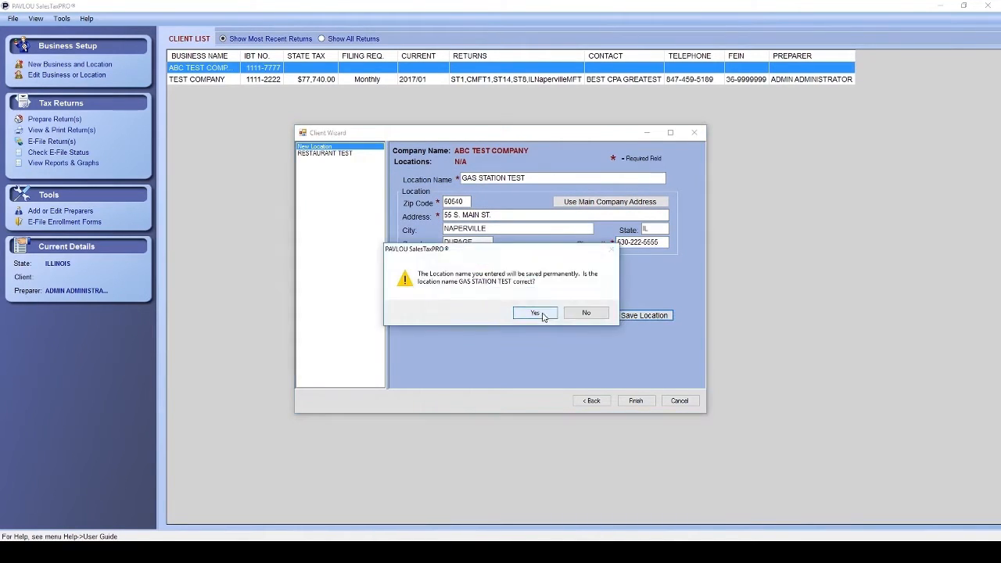
click(538, 314)
click(636, 401)
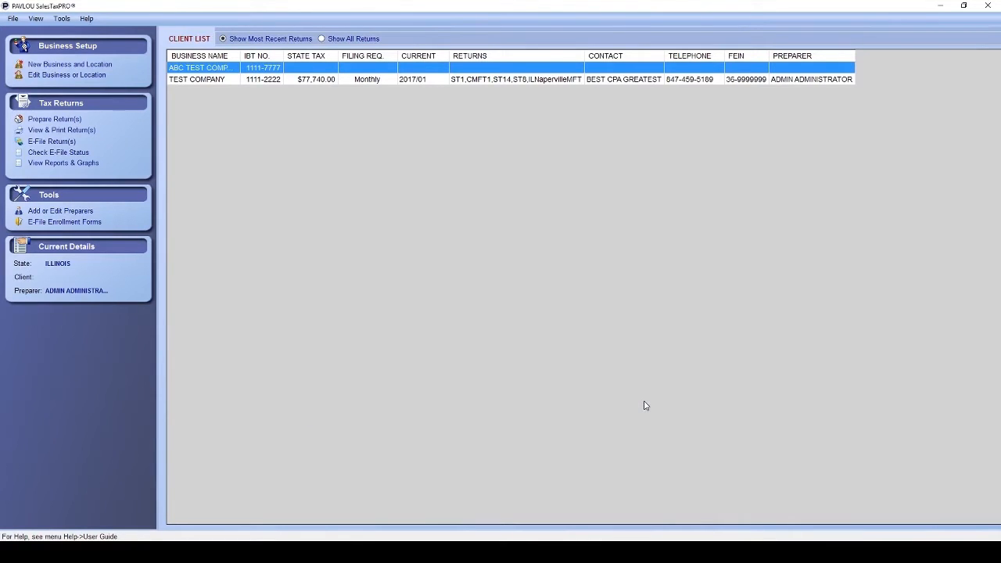
Start ABC TEST COMPANY's return, keeping Monthly, 2017 and January, and proceed to receipts.
click(65, 122)
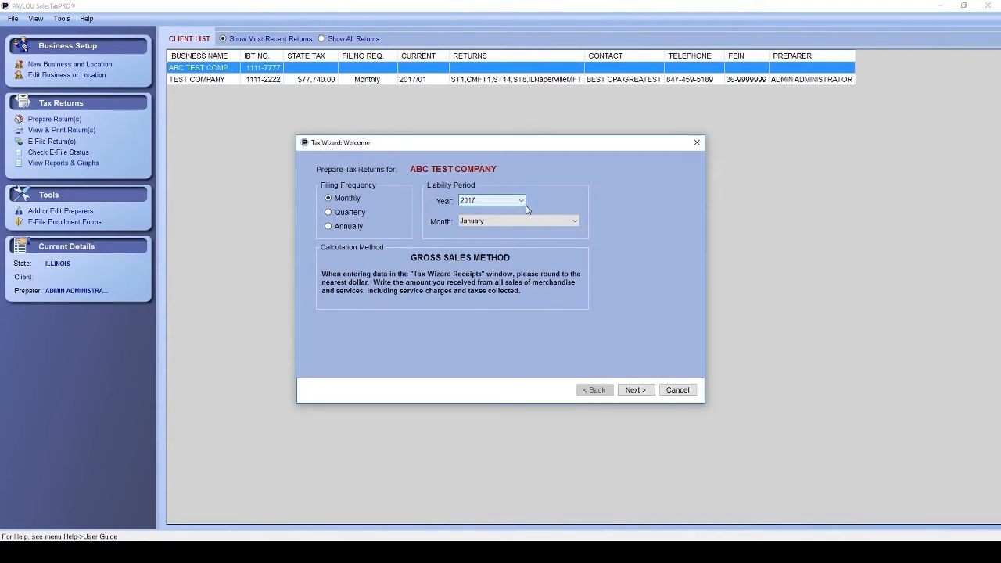
click(560, 222)
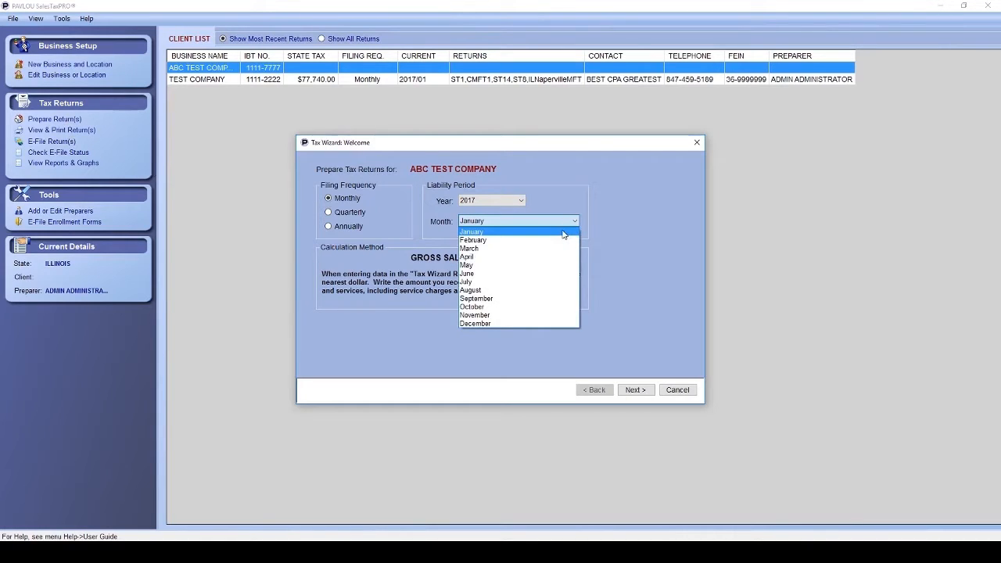
click(563, 234)
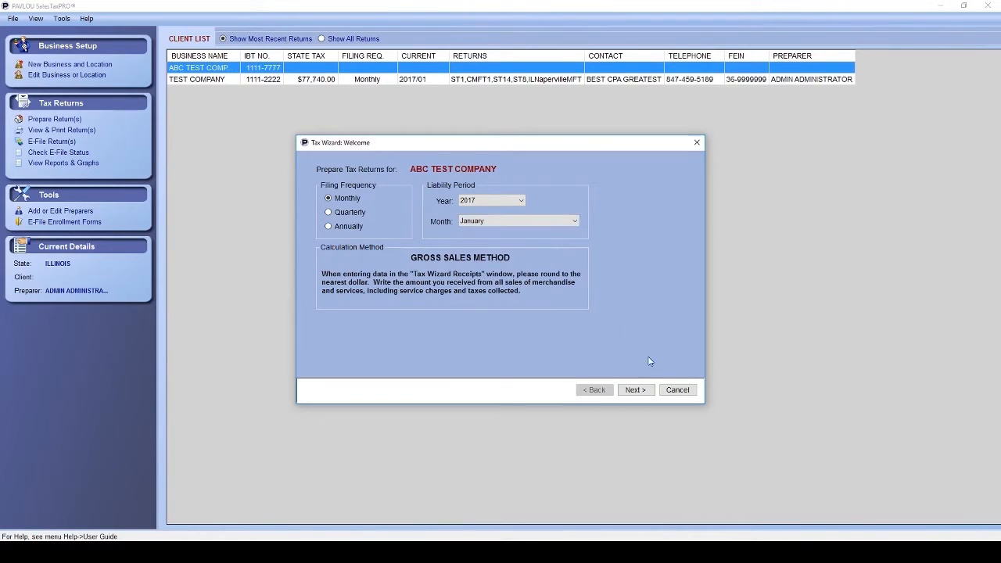
click(635, 389)
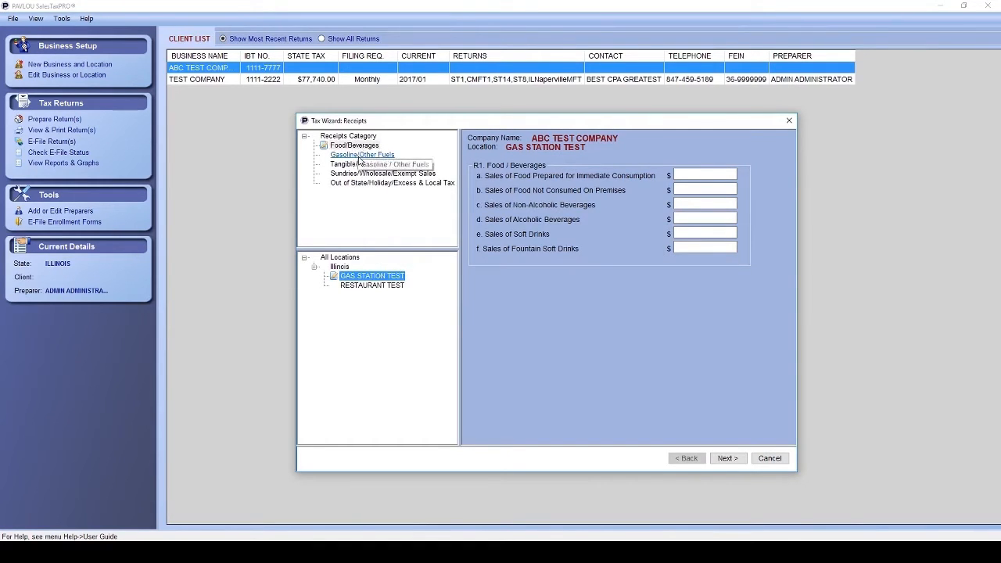
For GAS STATION TEST, enter gasohol 120,000 gallons / 336,221 and diesel 50,000 gallons / 78,220.
click(359, 156)
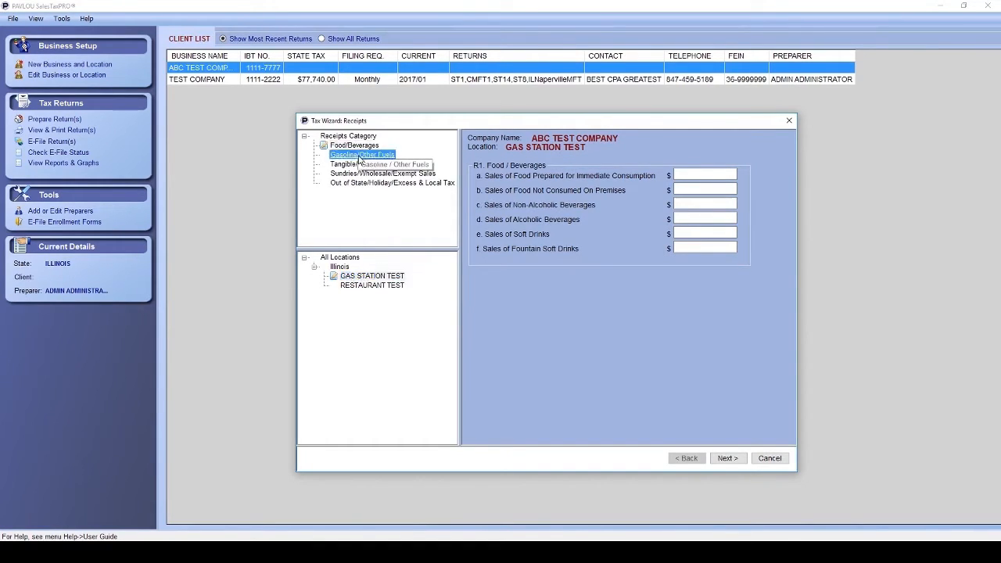
click(376, 276)
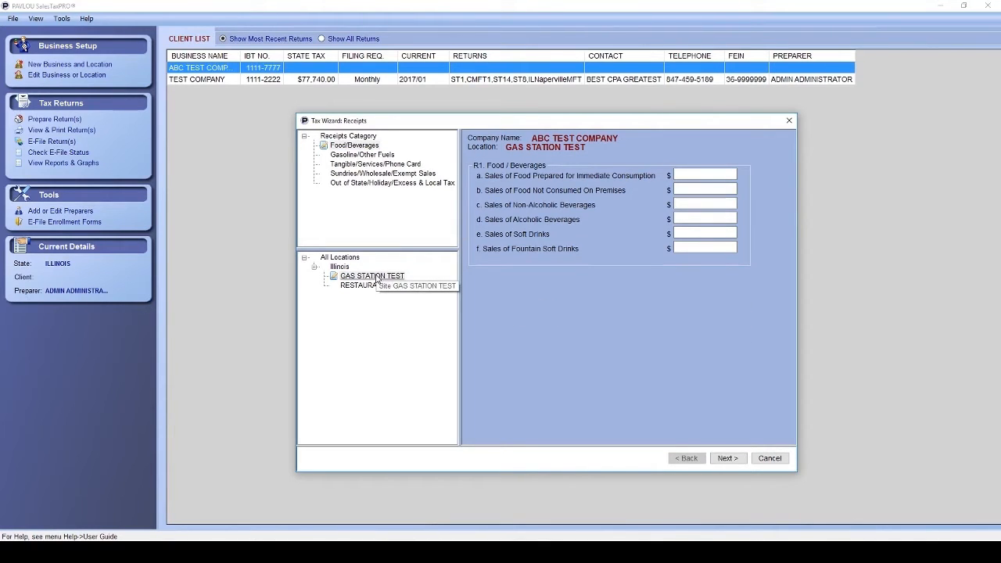
click(377, 279)
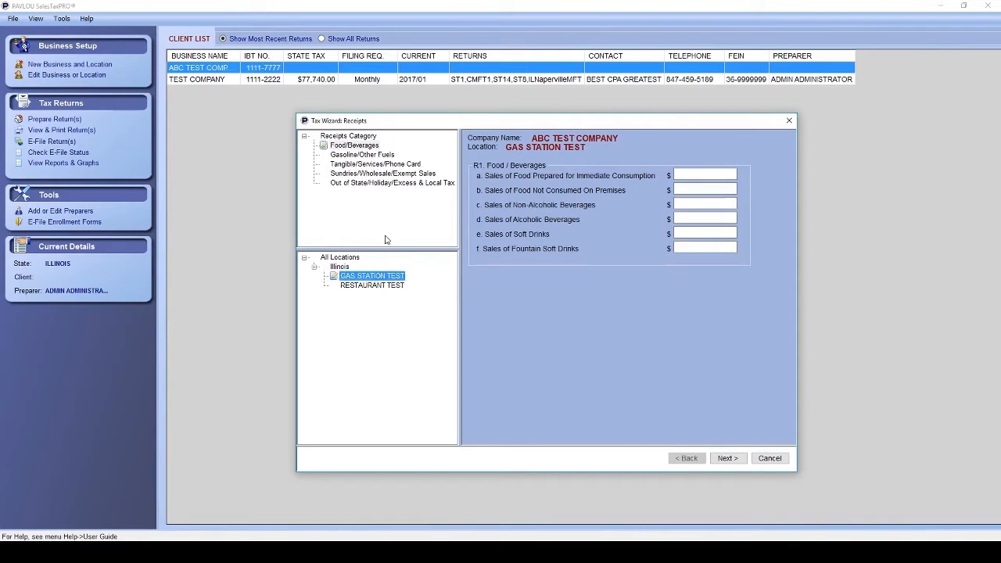
click(360, 154)
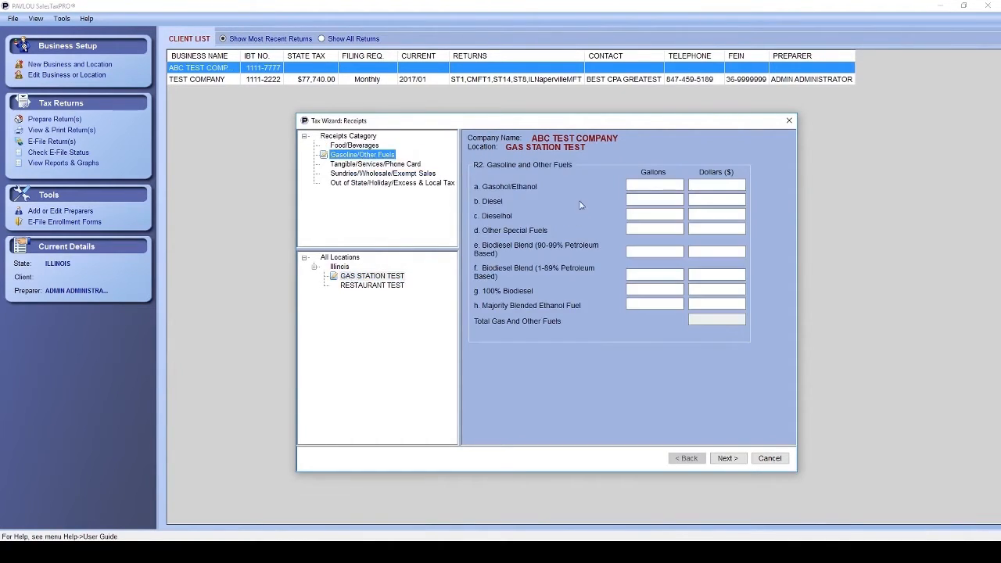
click(662, 185)
text(120000)
key(Tab)
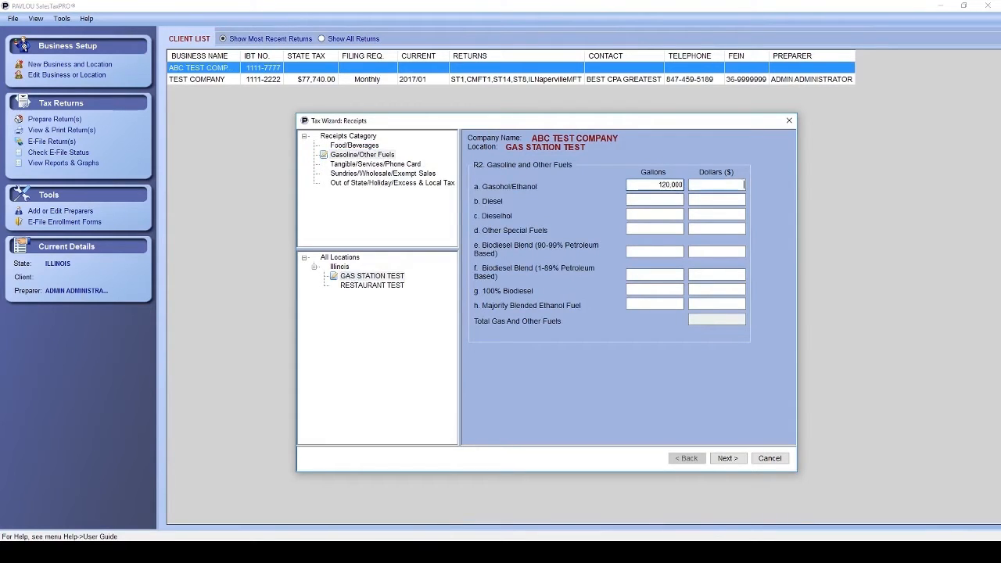
text(336,221)
key(Tab)
text(50000)
key(Tab)
text(78220)
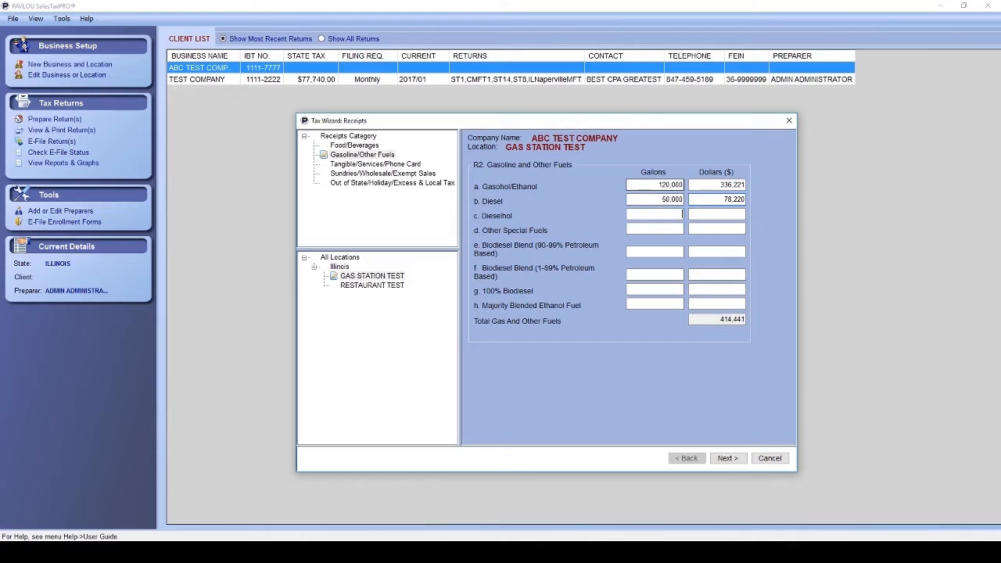
Enter tangible sales of 665,444 high-rate and 66,555 low-rate, plus 35,221 non-Chicago E911 surcharge.
click(391, 165)
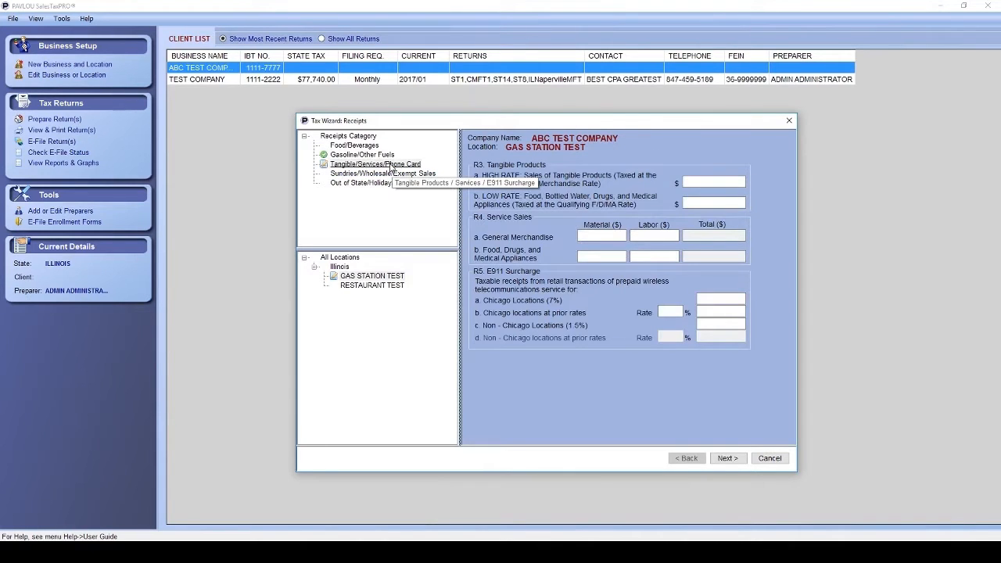
click(713, 182)
text(6654444)
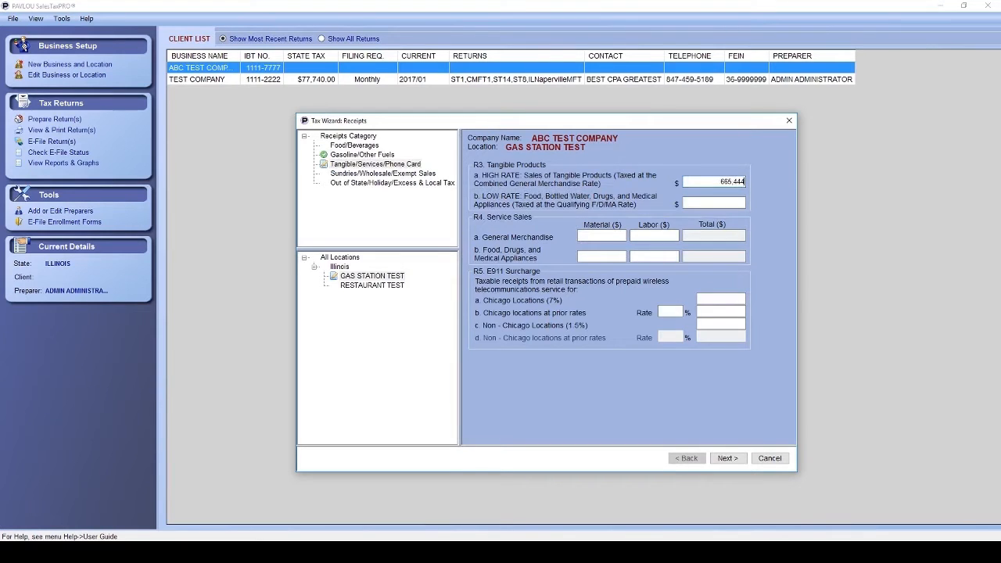
click(713, 202)
text(66555)
click(720, 324)
text(35221)
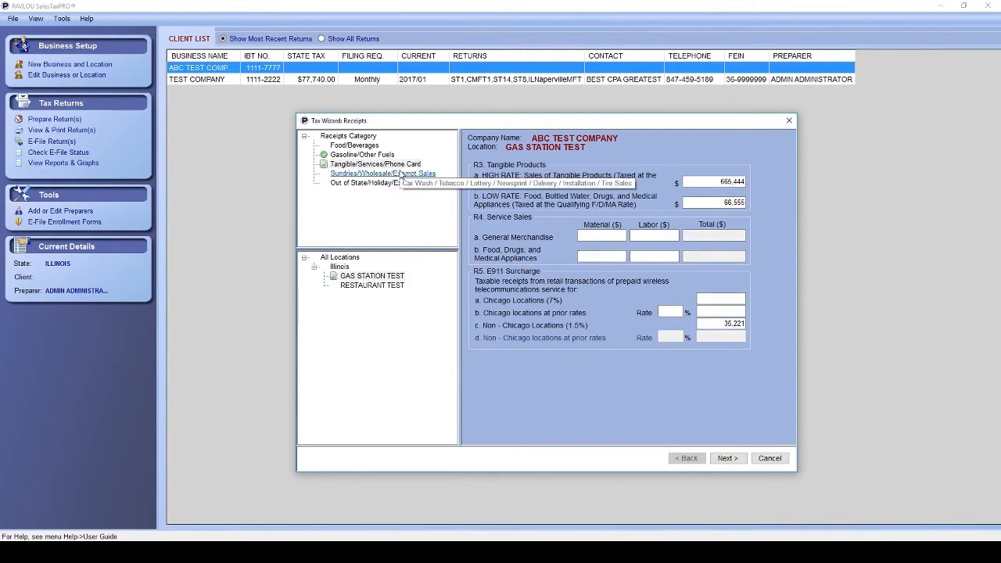
Enter sundries: Car Wash 5,555, Cigarettes & Tobacco 36,552, and other sales 55,555, 256 and 4,522.
click(398, 173)
click(714, 174)
text(5555)
click(713, 187)
text(36552)
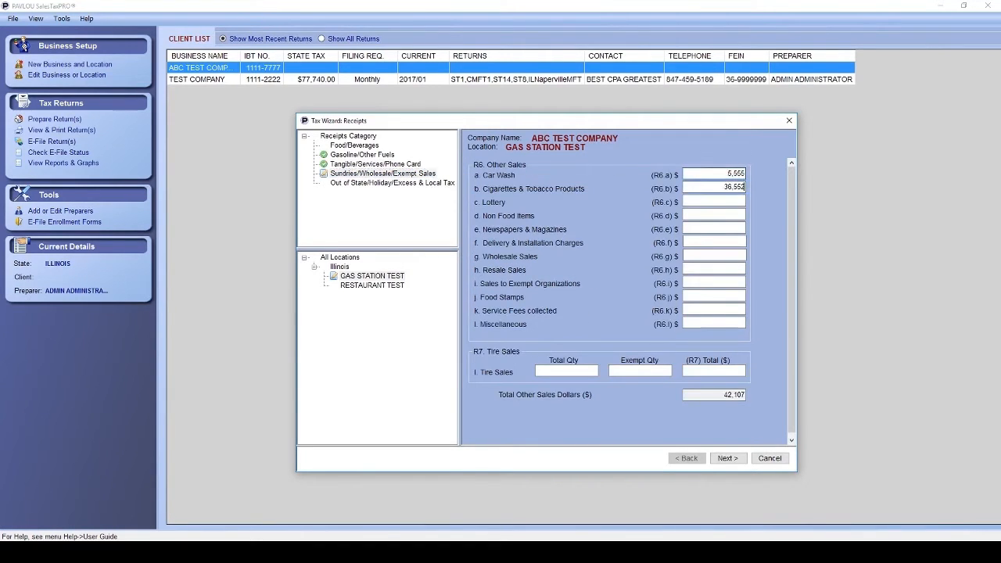
key(Tab)
text(55555)
key(Tab)
text(256)
key(Tab)
text(4522)
click(408, 184)
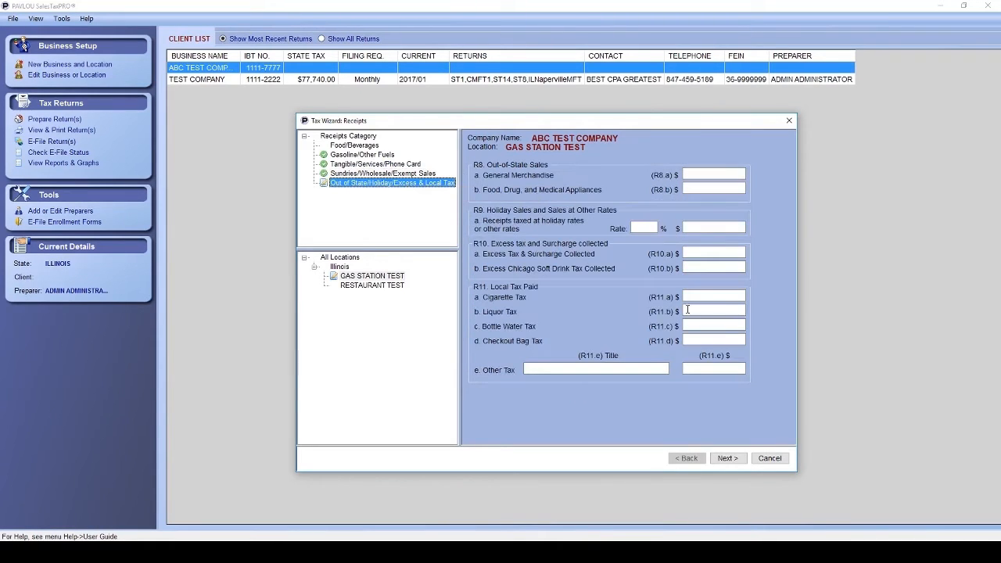
click(736, 296)
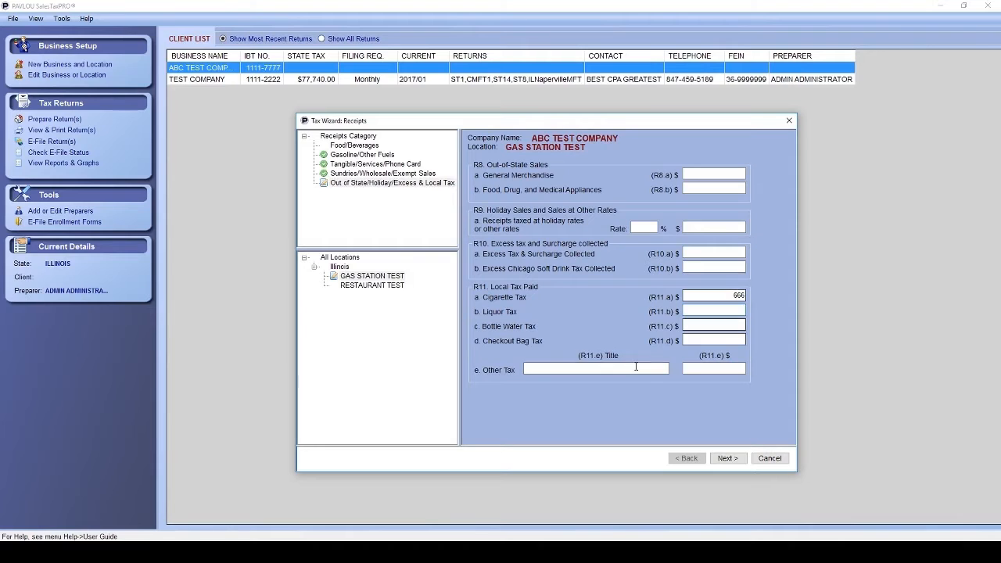
Enter RESTAURANT TEST's food/beverage lines: 44,454, 35,558, 23,688, 65,221, 34,447 and fountain drinks 16,889.
click(373, 285)
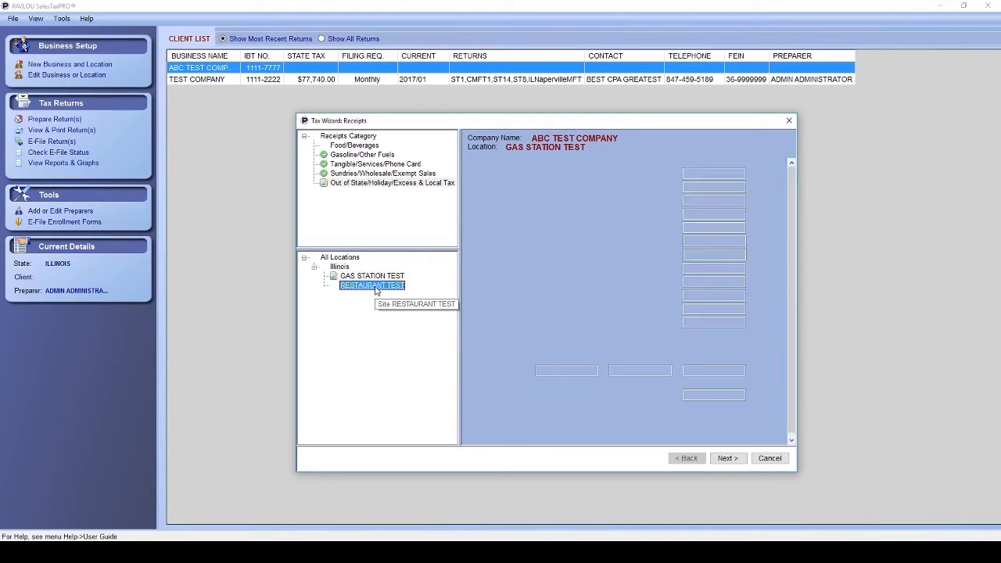
click(365, 147)
text(44454)
key(Tab)
text(35,558)
key(Tab)
text(23688)
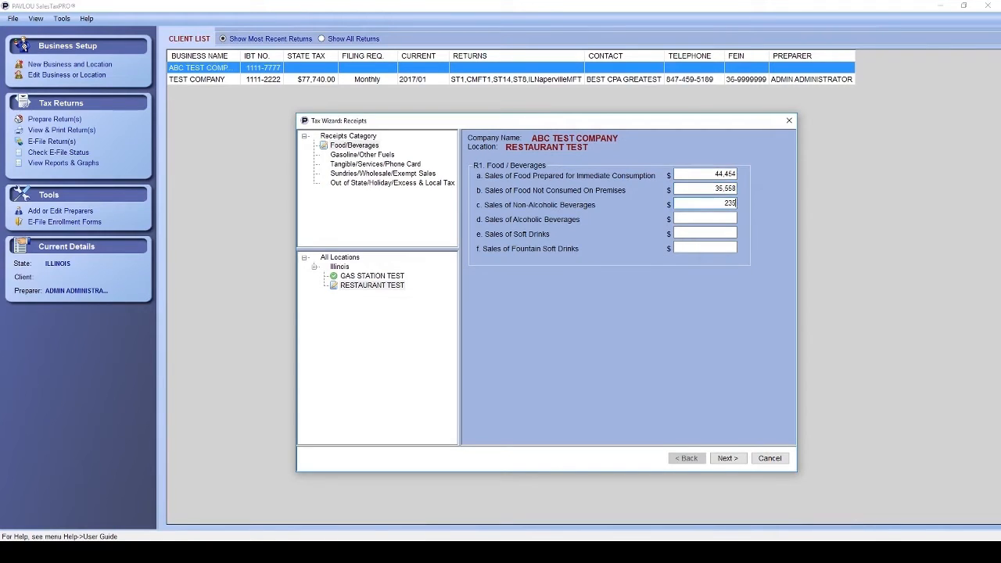
key(Tab)
text(65221)
key(Tab)
text(34447)
key(Tab)
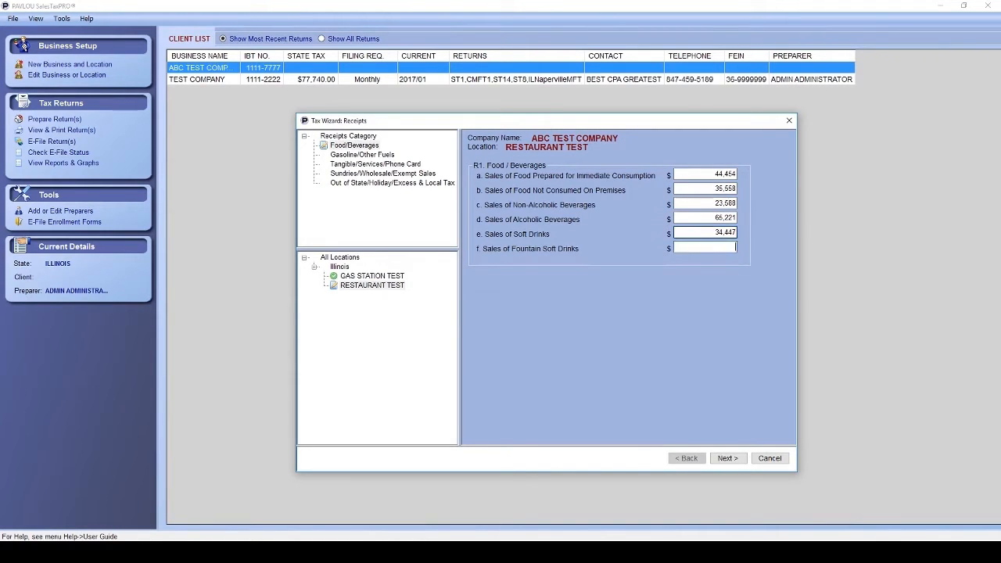
text(16889)
Record 1,247 liquor tax for RESTAURANT TEST and advance to purchases.
click(394, 185)
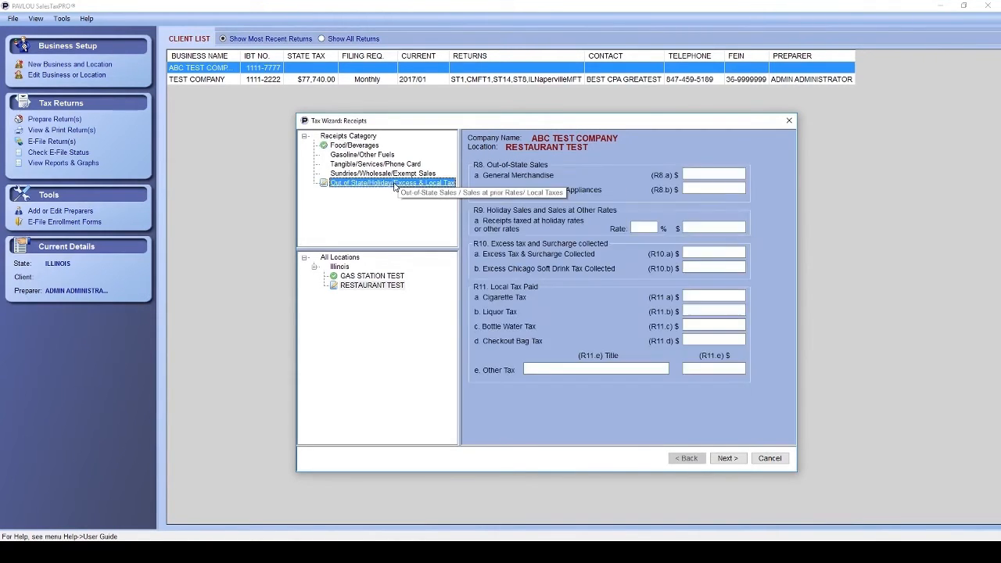
click(737, 310)
text(1247)
key(Tab)
key(Tab)
click(727, 461)
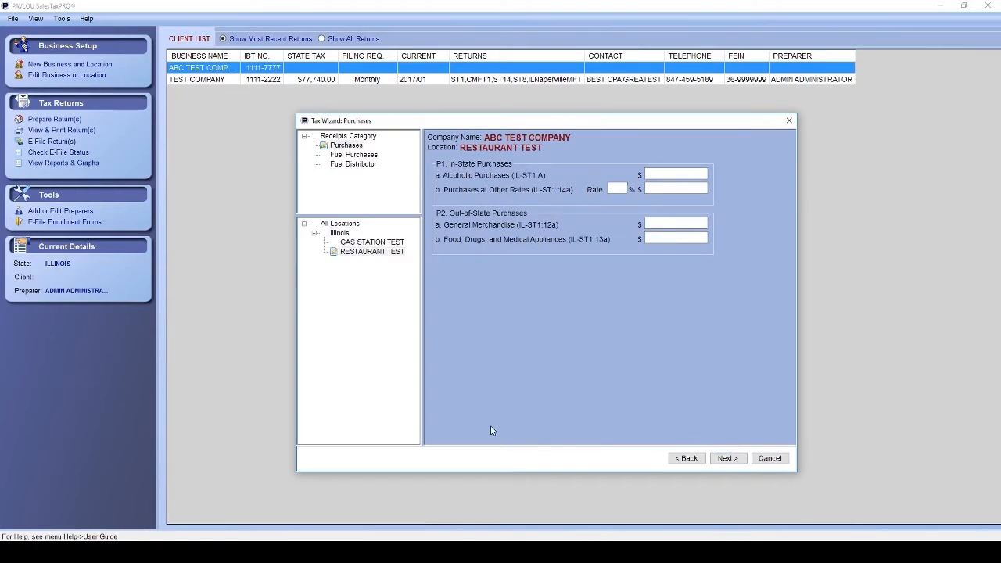
Enter 32,145 in Alcoholic Purchases for RESTAURANT TEST and move on to deductions.
click(383, 253)
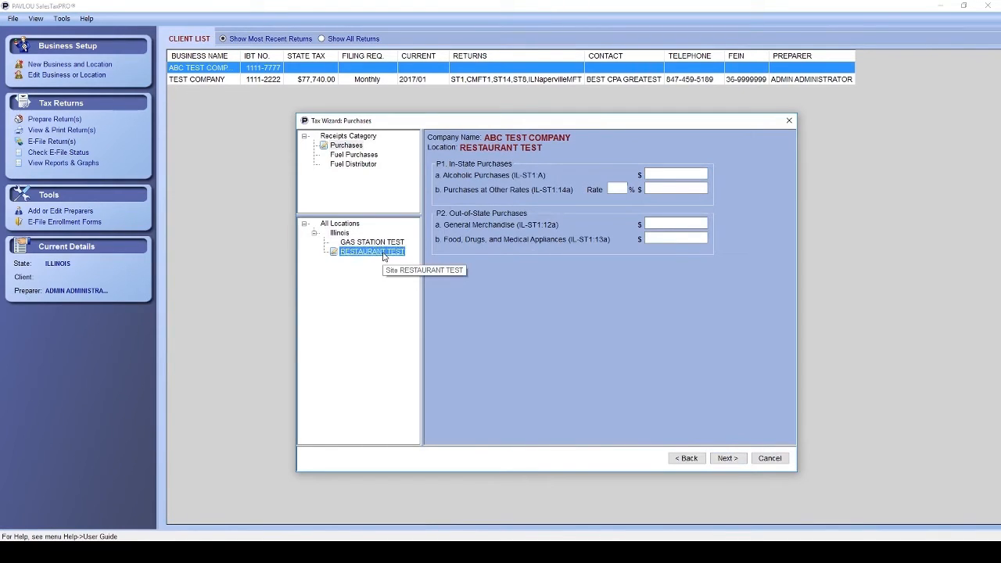
click(661, 176)
text(32,145)
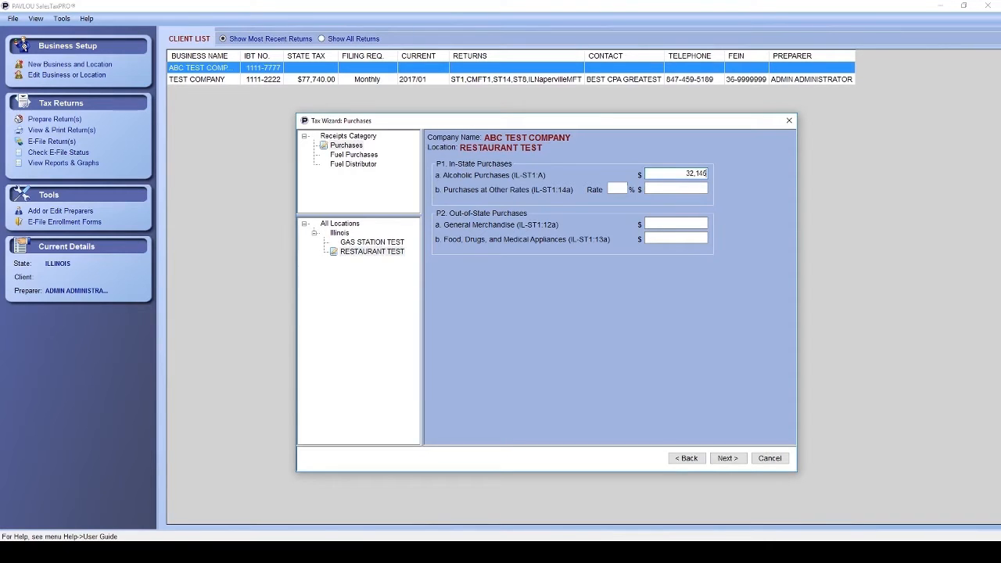
click(728, 458)
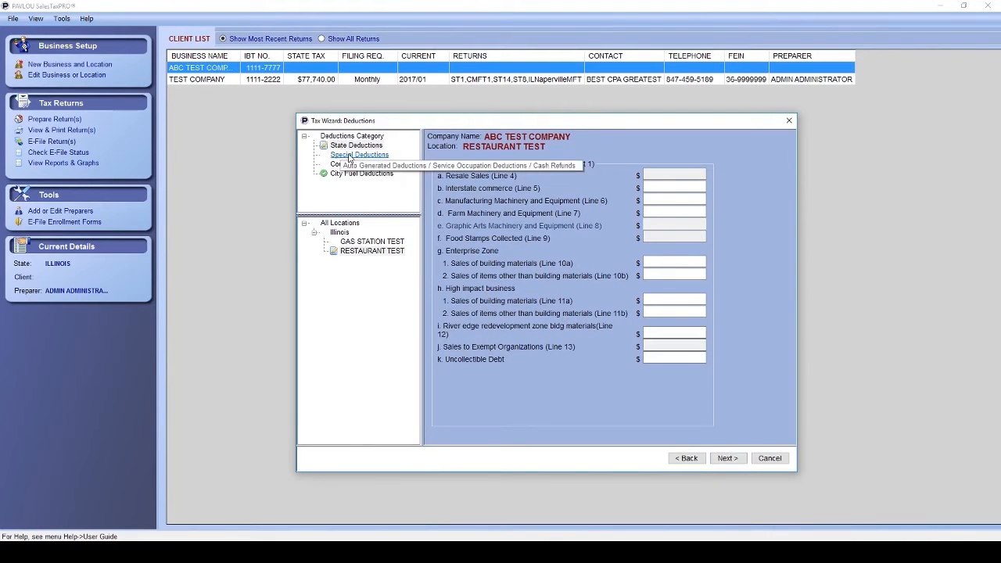
Review special and state deduction forms for GAS STATION TEST and RESTAURANT TEST, ending on Gas Station's Schedule A.
click(349, 156)
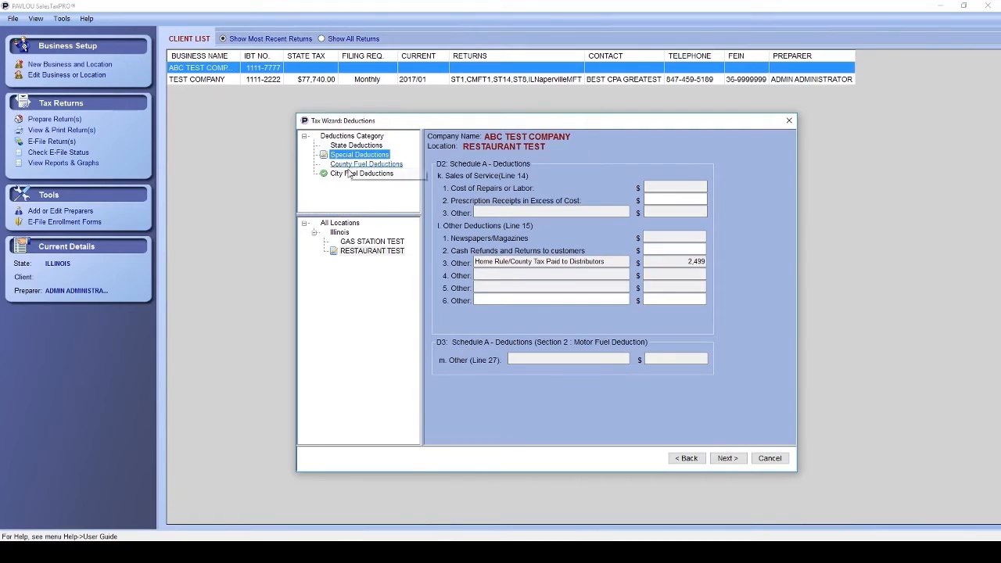
click(365, 243)
click(347, 179)
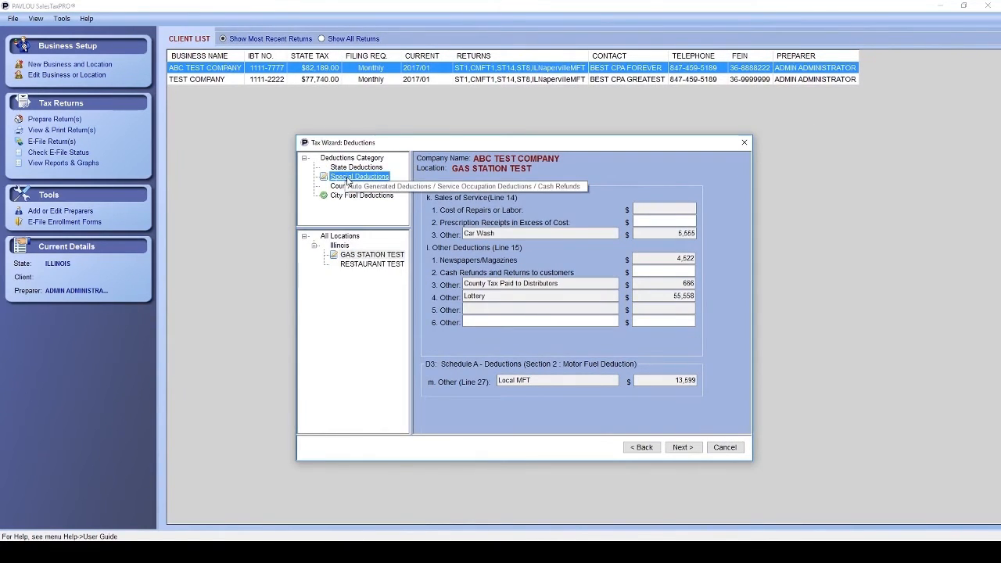
click(360, 266)
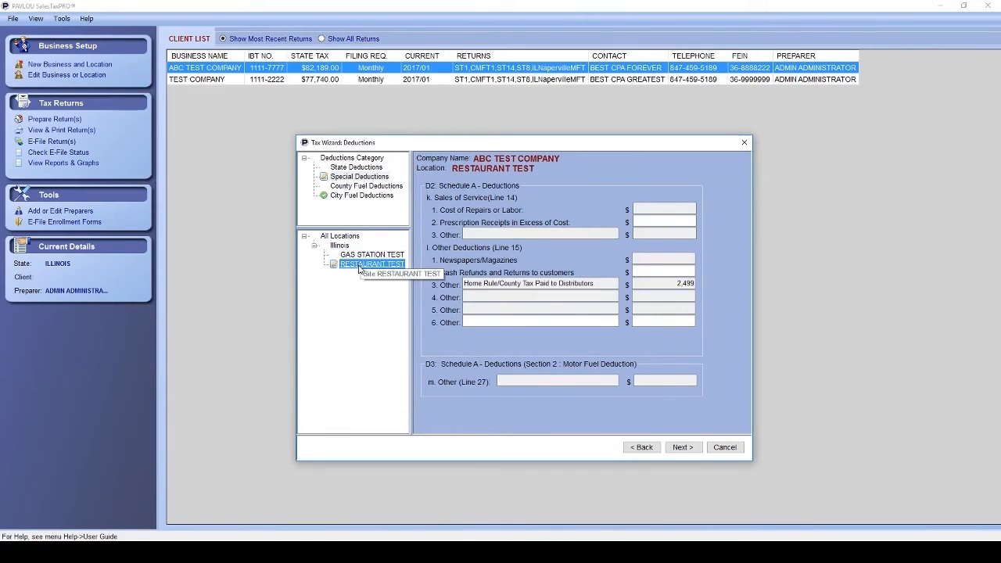
click(369, 255)
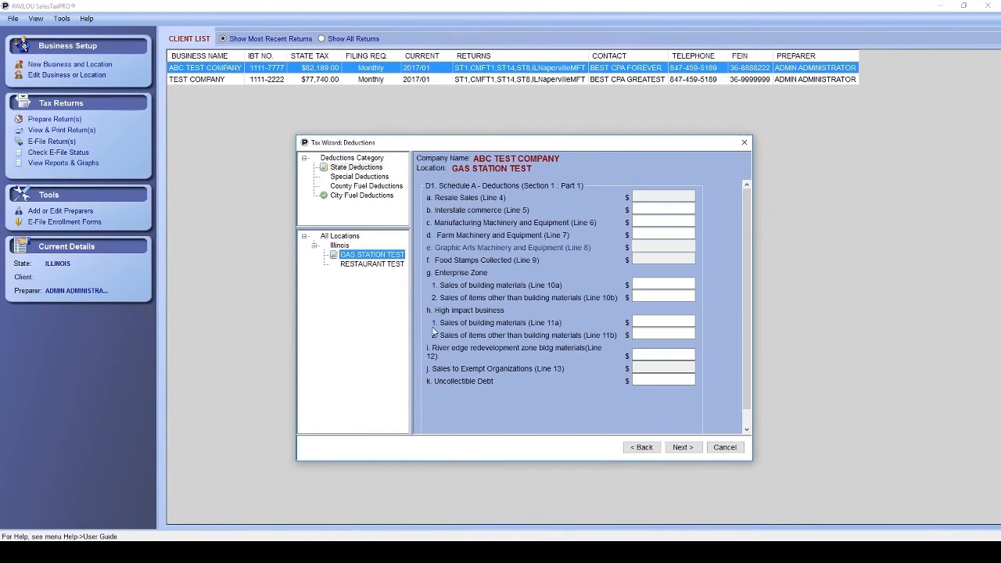
click(363, 266)
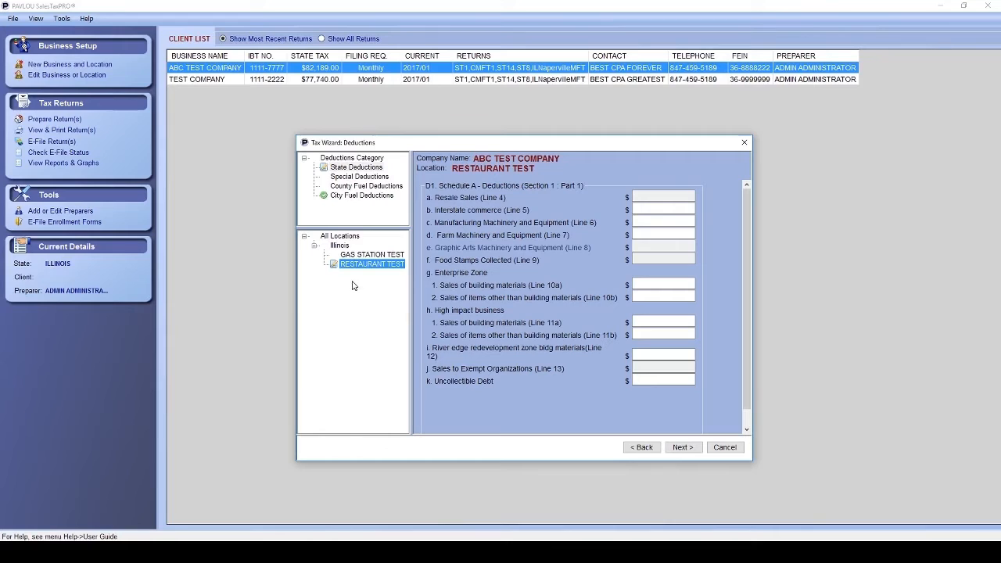
click(341, 168)
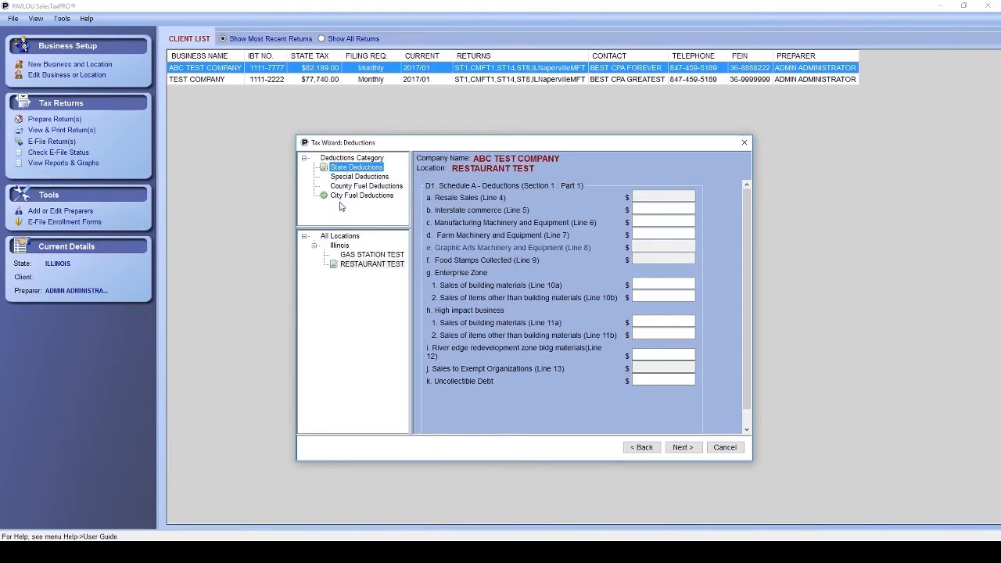
click(352, 256)
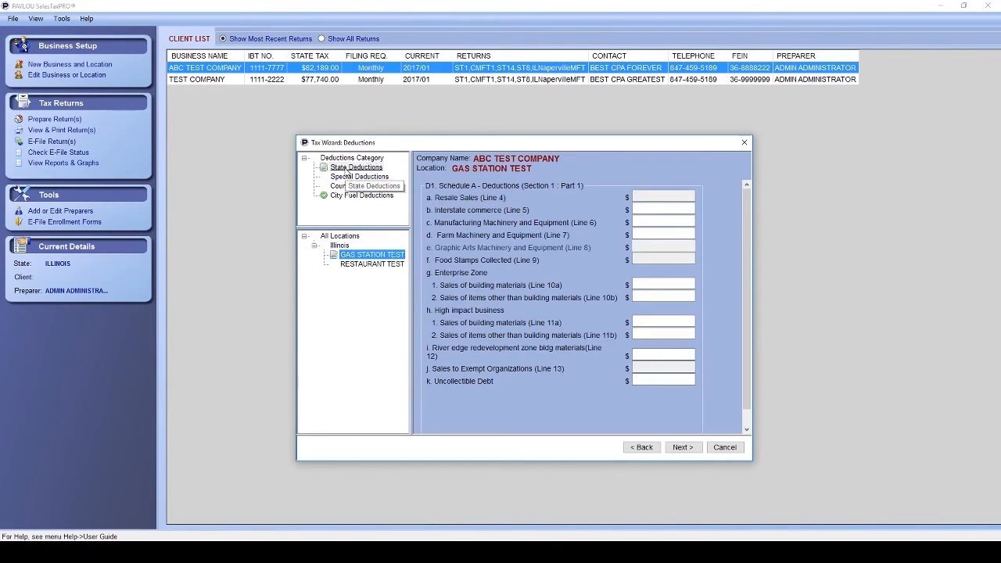
click(348, 176)
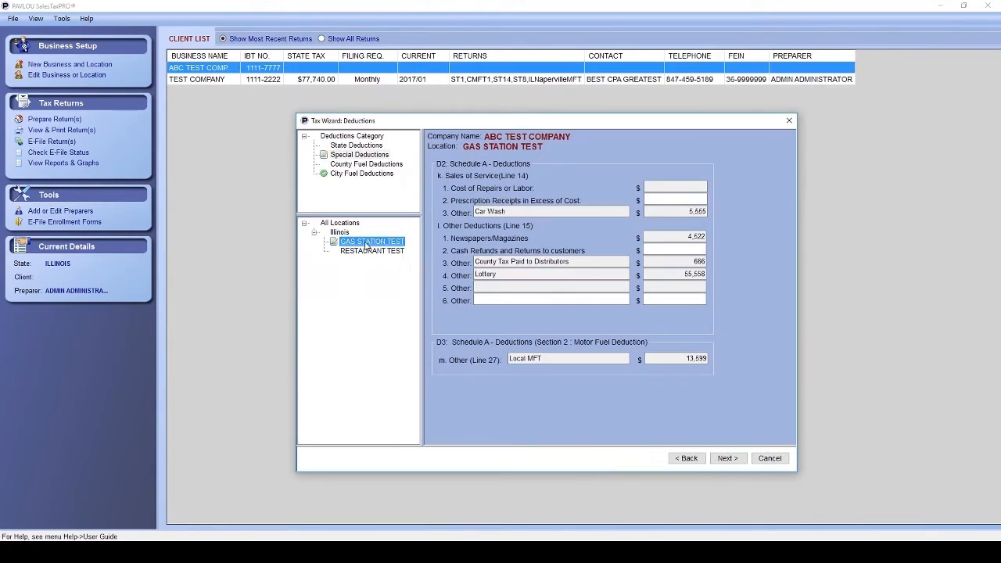
click(723, 457)
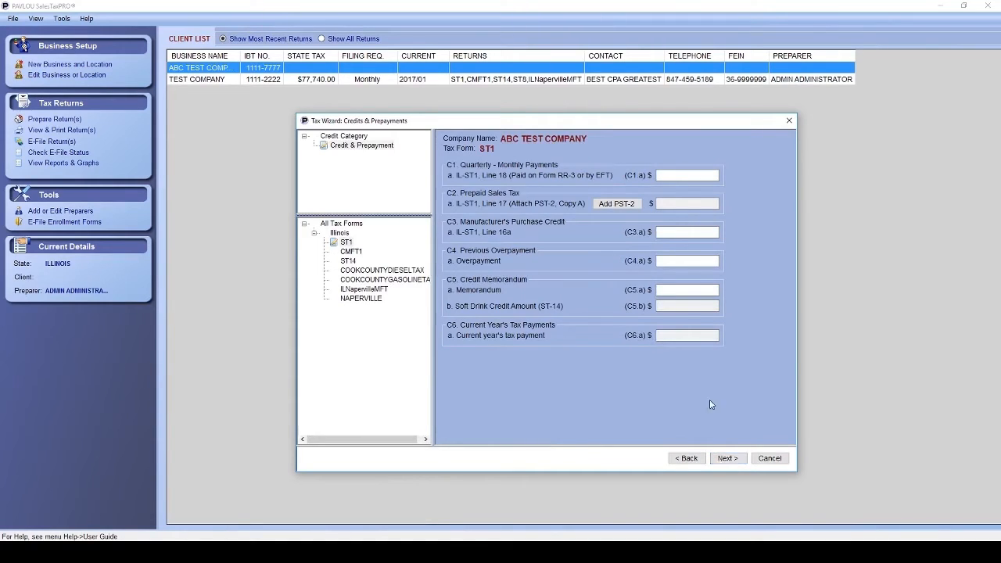
Add a PST-2 for GAS STATION TEST with reseller EXXON MOBIL and its IBT number.
click(617, 204)
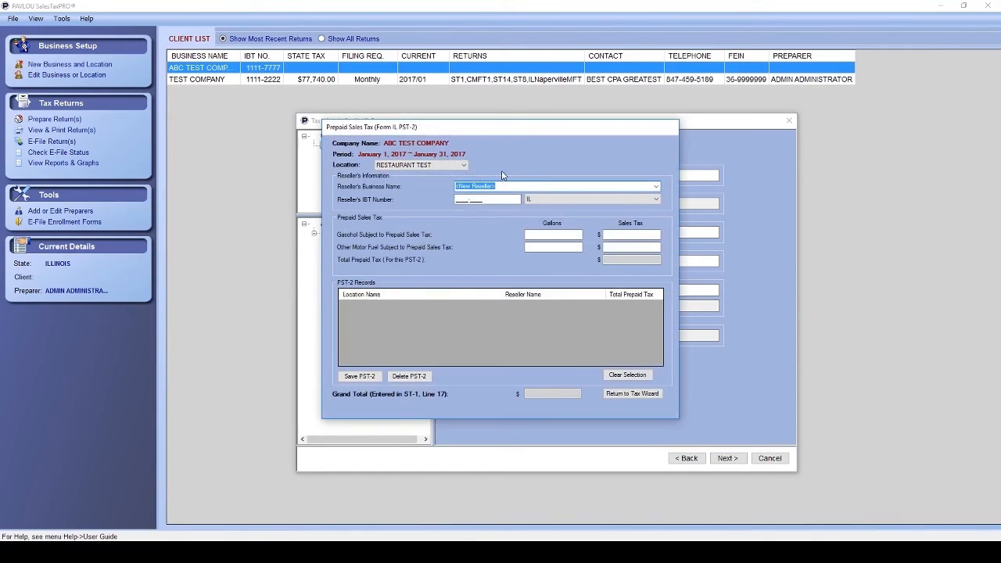
click(463, 165)
click(450, 180)
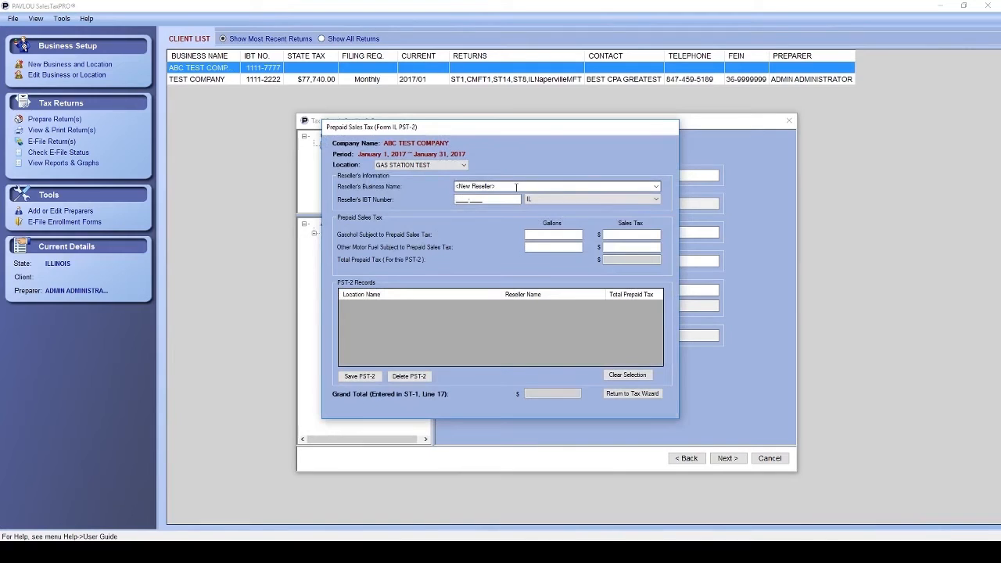
click(516, 186)
text(EXXON MOBIL)
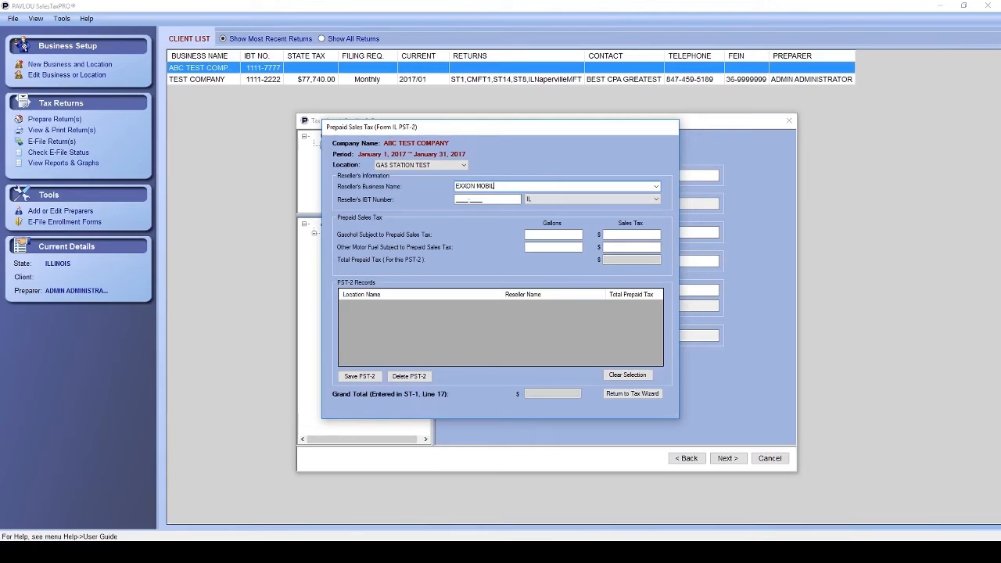
key(Tab)
text(4)
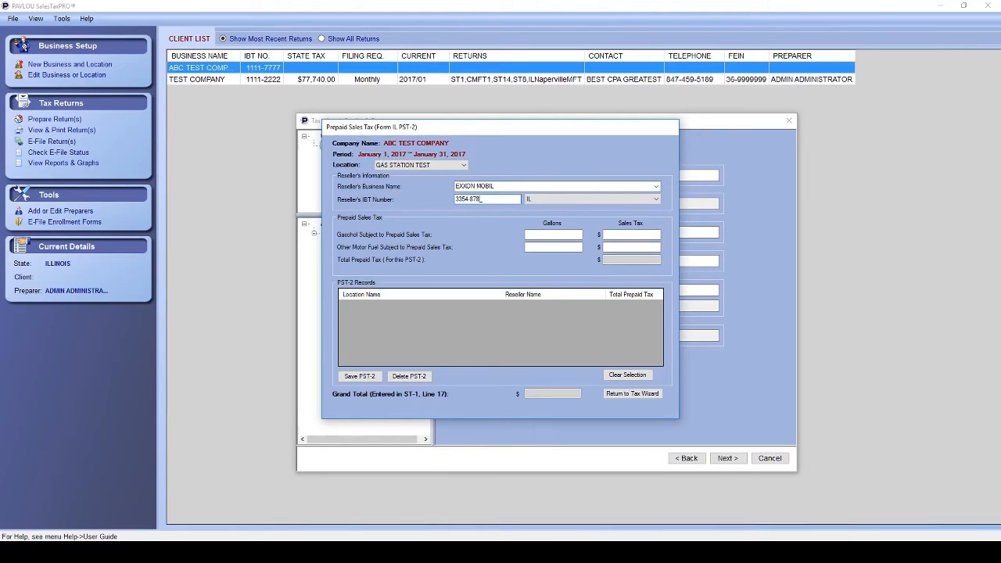
key(Tab)
key(Tab)
key(Tab)
Enter 100,000 gasohol and 4,000 other-fuel gallons, totalling 7,600 prepaid tax, and save the PST-2.
text(10.0000)
text(6.000)
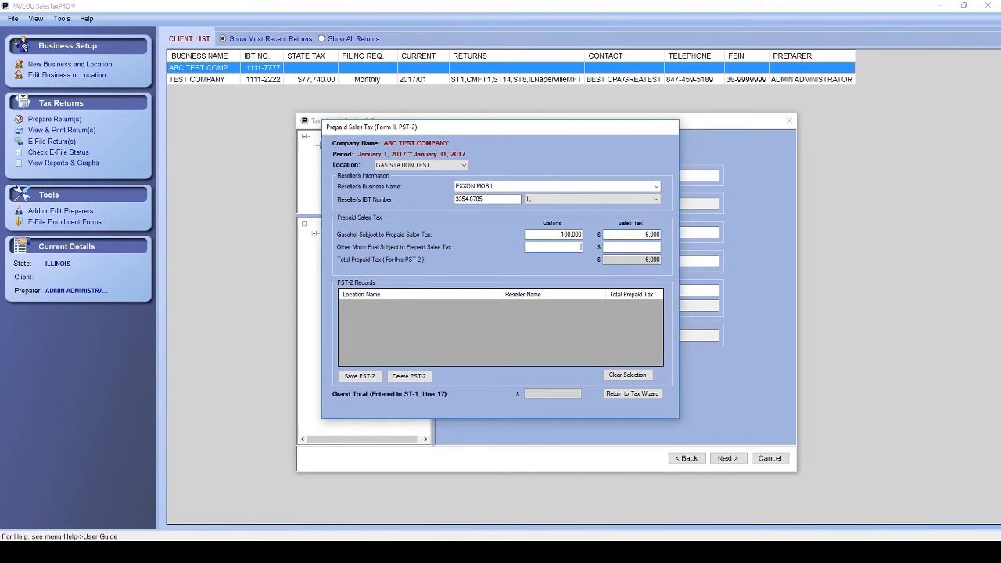
key(Tab)
text(4000)
text(1.600)
click(366, 379)
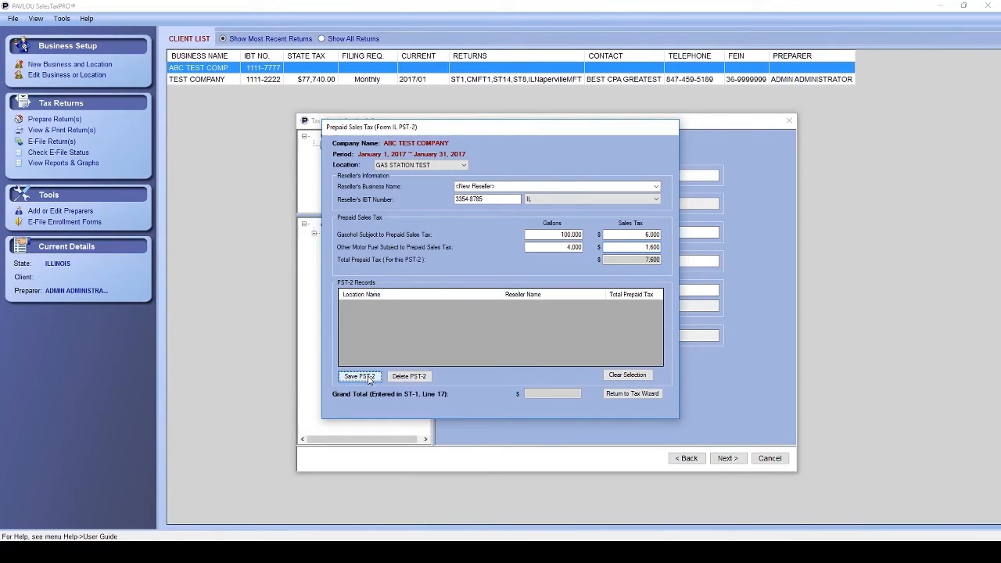
Save the PST-2 prepayment of 7.600 and review the Form 7525, 7577 and 7590 payment pages.
click(646, 395)
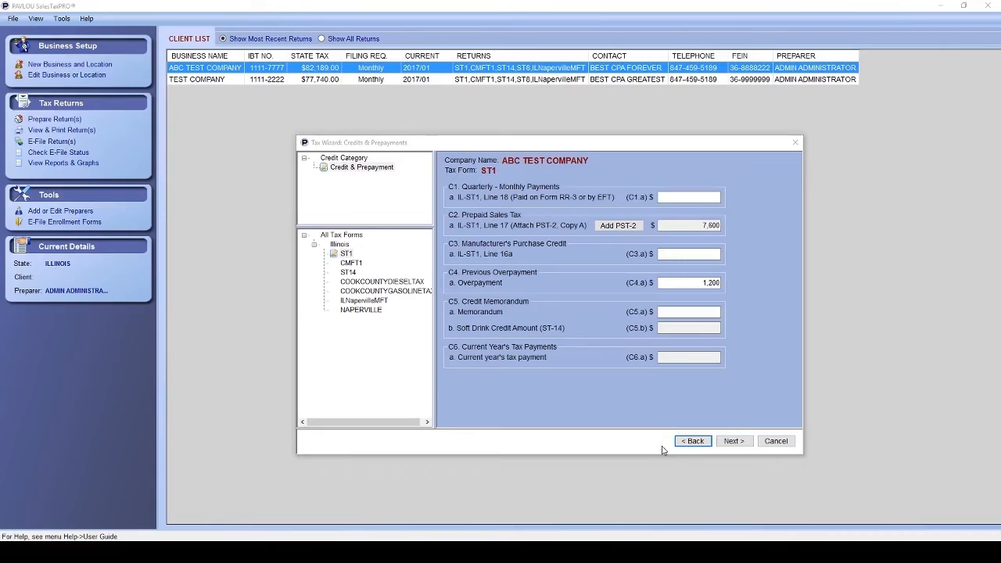
click(747, 438)
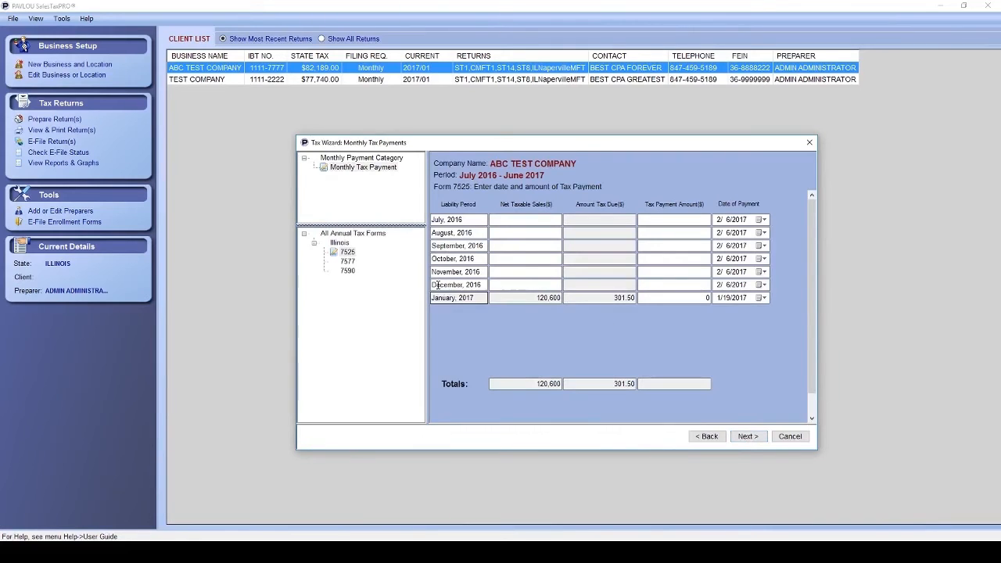
click(347, 252)
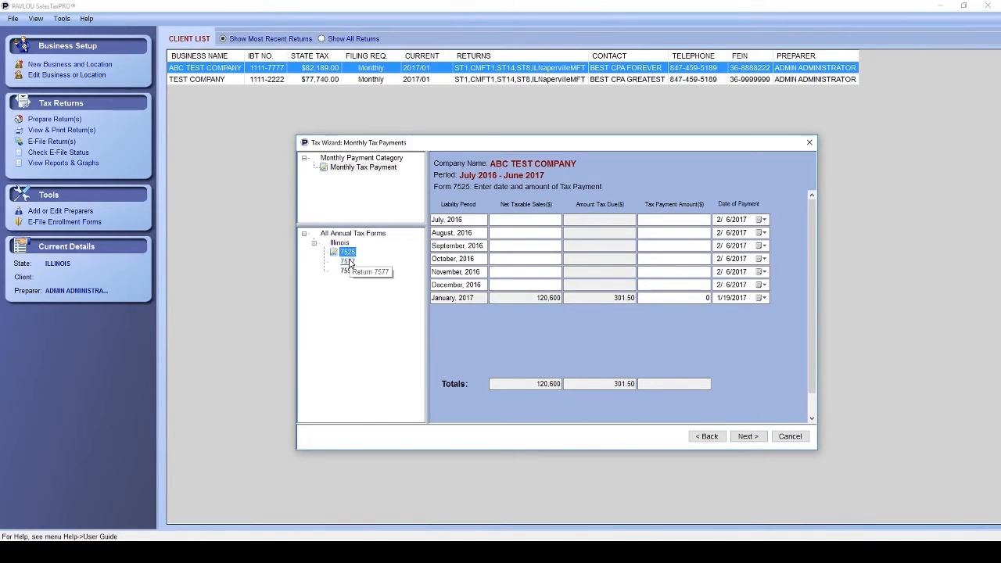
click(348, 261)
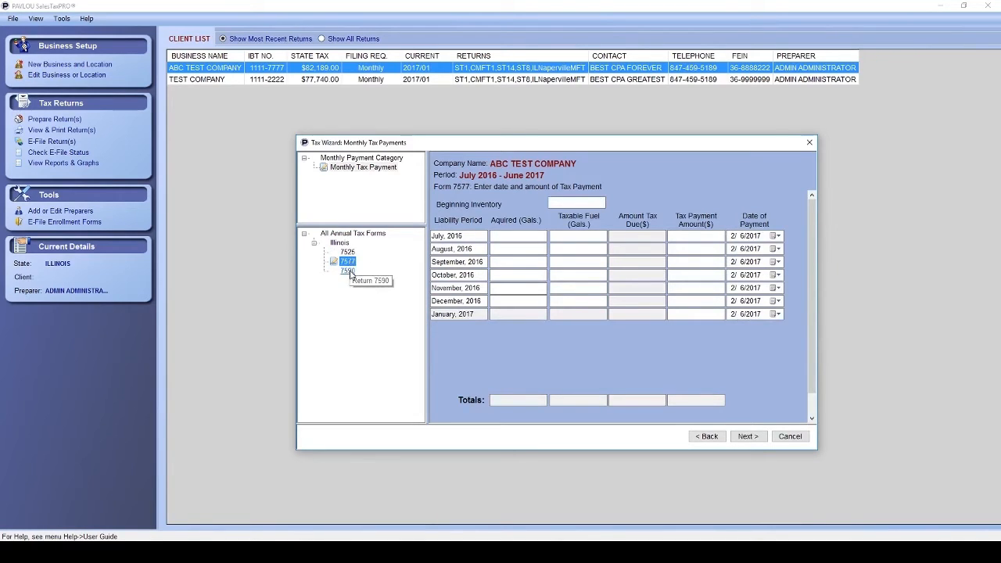
click(349, 271)
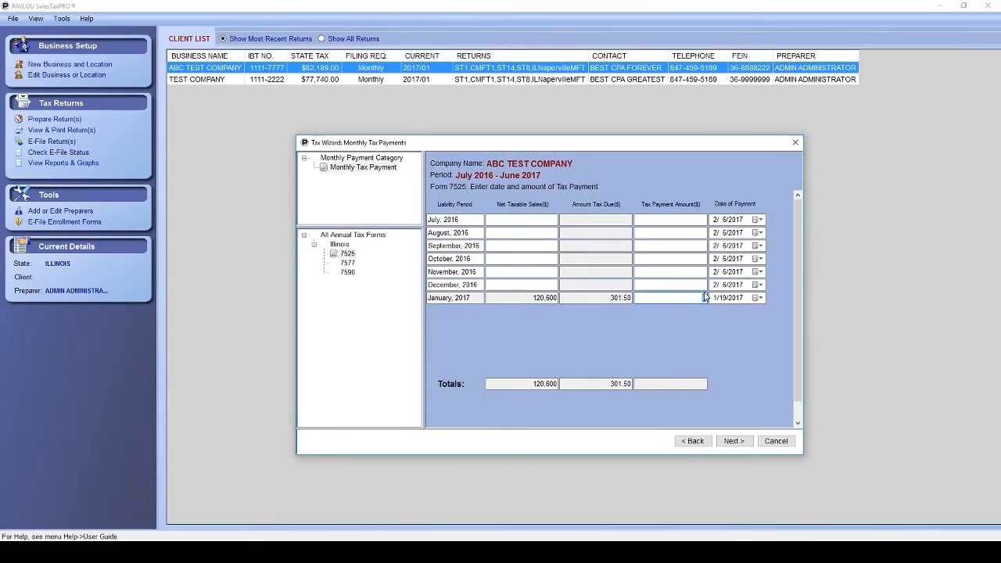
Enter January payments of 301.50 on Form 7525 and 38.21 on Form 7590, then advance to Finish.
text(301.50)
key(Tab)
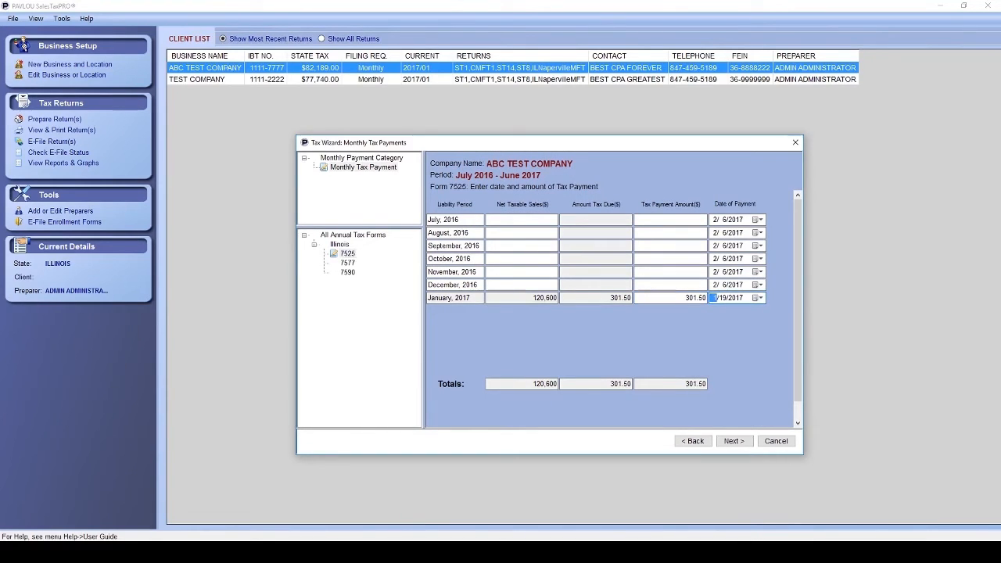
click(351, 272)
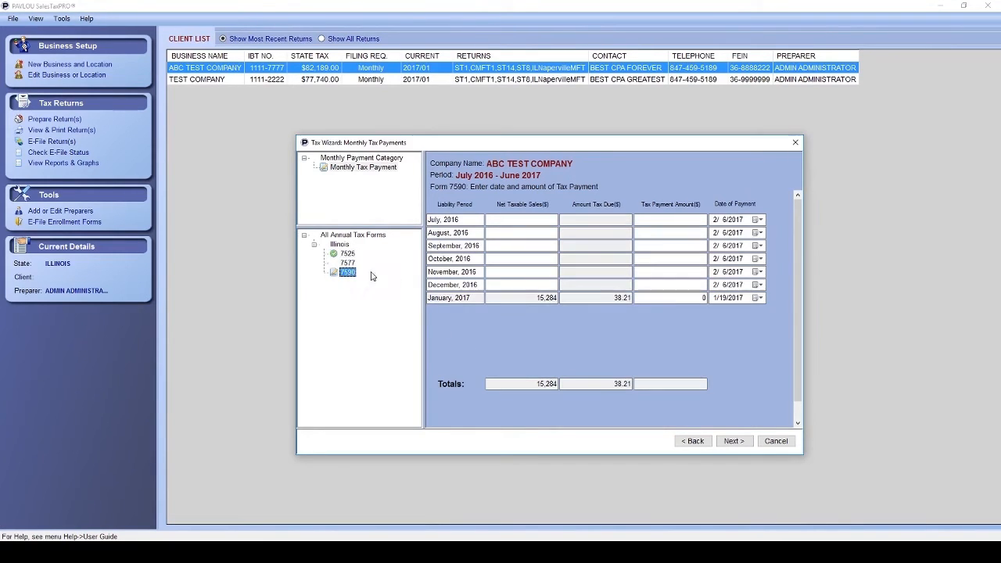
click(706, 299)
text(38)
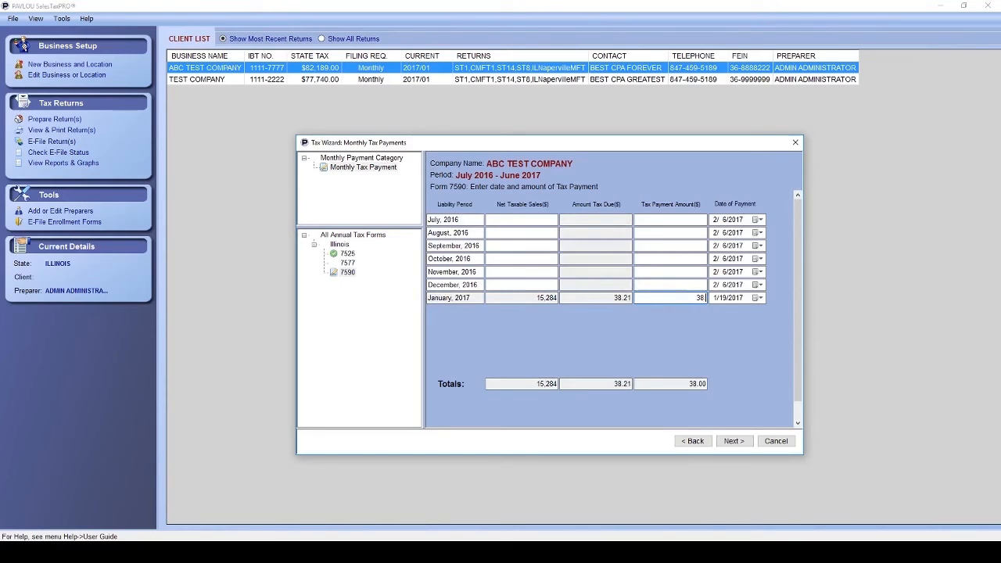
text(.21)
key(Tab)
click(743, 443)
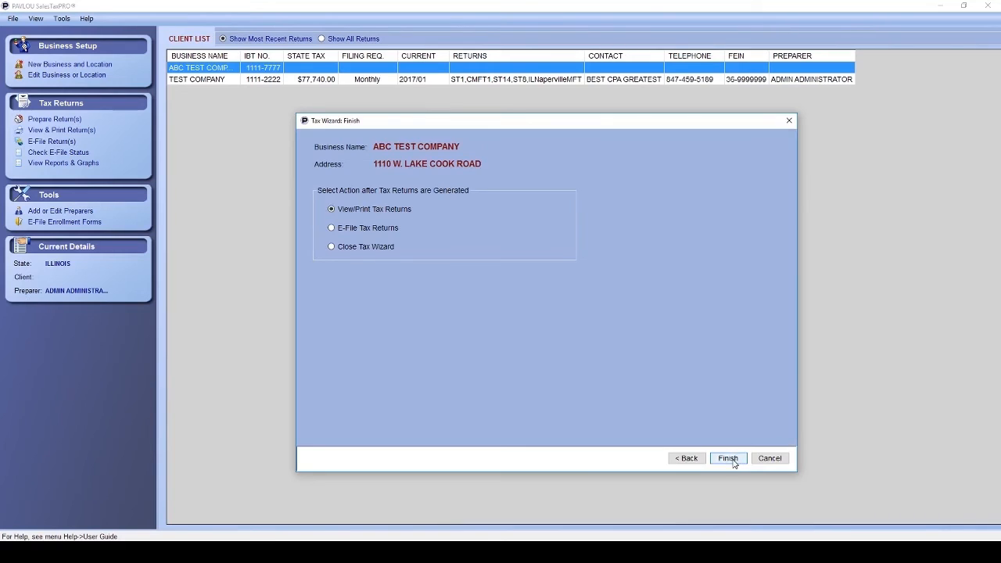
Finish the Tax Wizard to generate the January 2017 returns for viewing and printing.
click(728, 458)
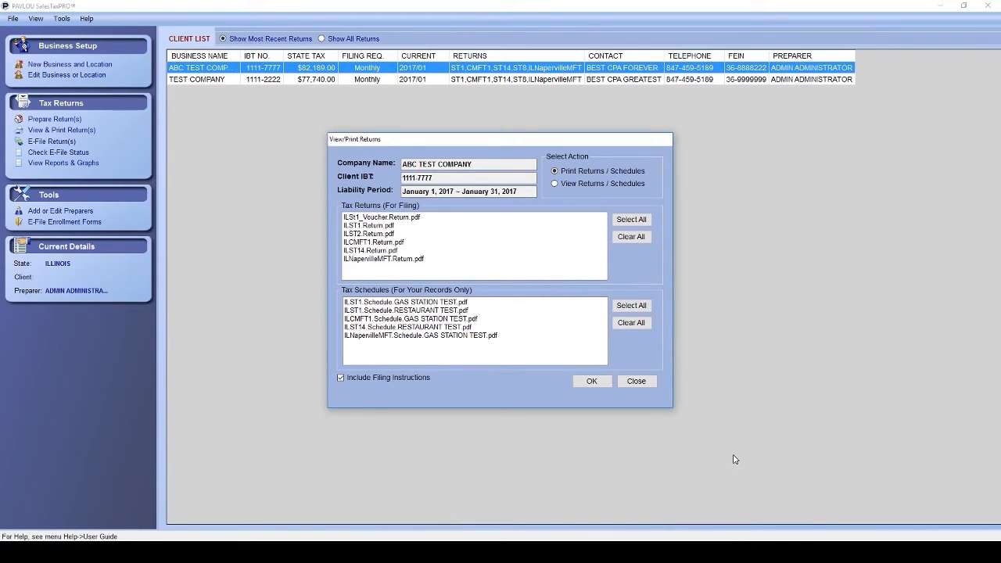
View the ST-1 and ST-2 return PDFs.
click(555, 184)
double_click(397, 226)
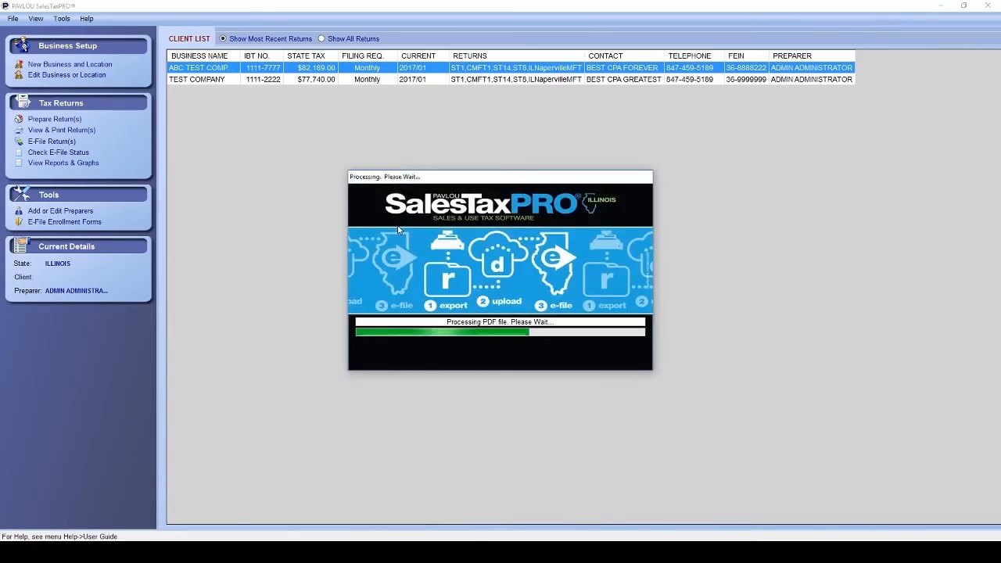
scroll(645, 251, down, 8)
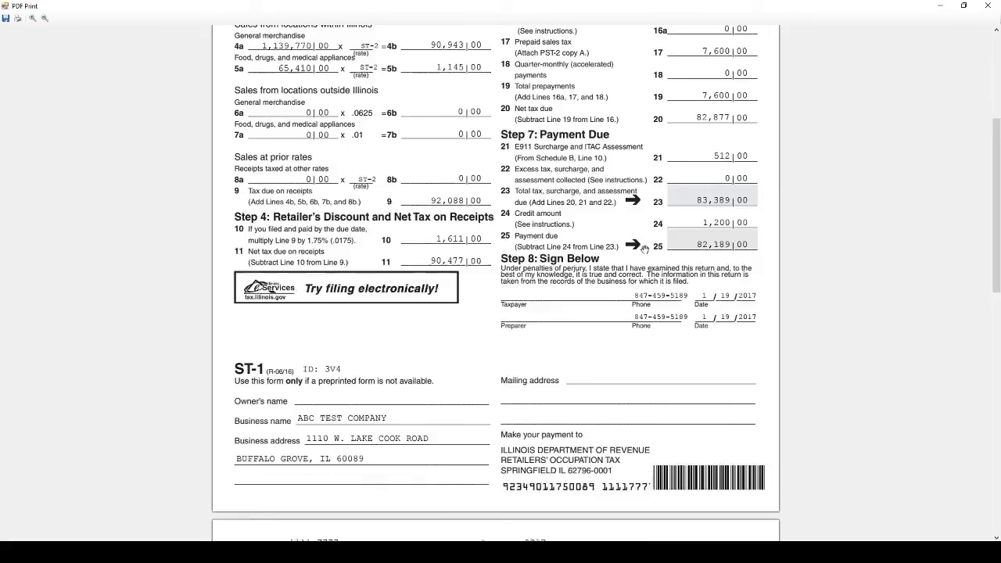
scroll(644, 250, down, 13)
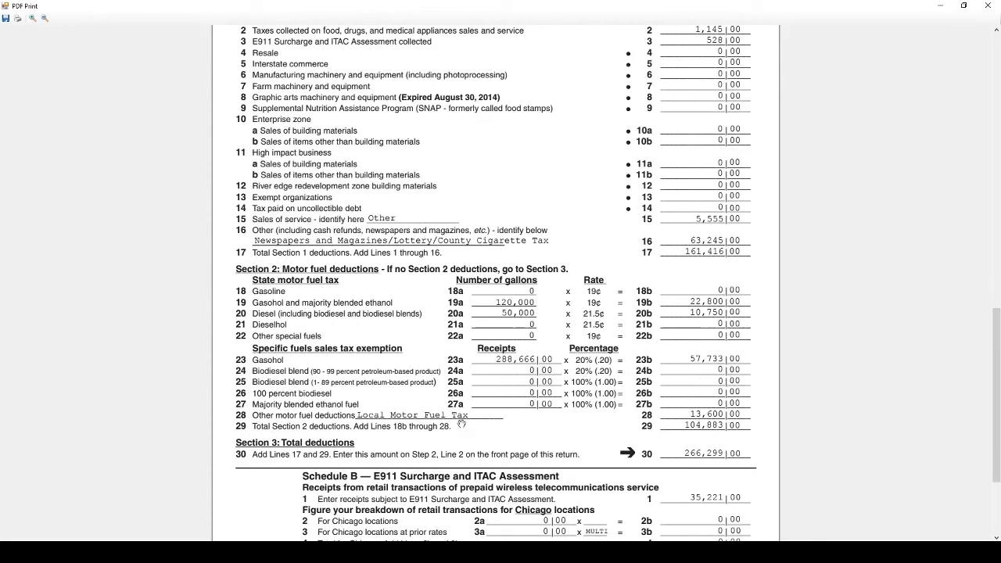
scroll(683, 420, down, 4)
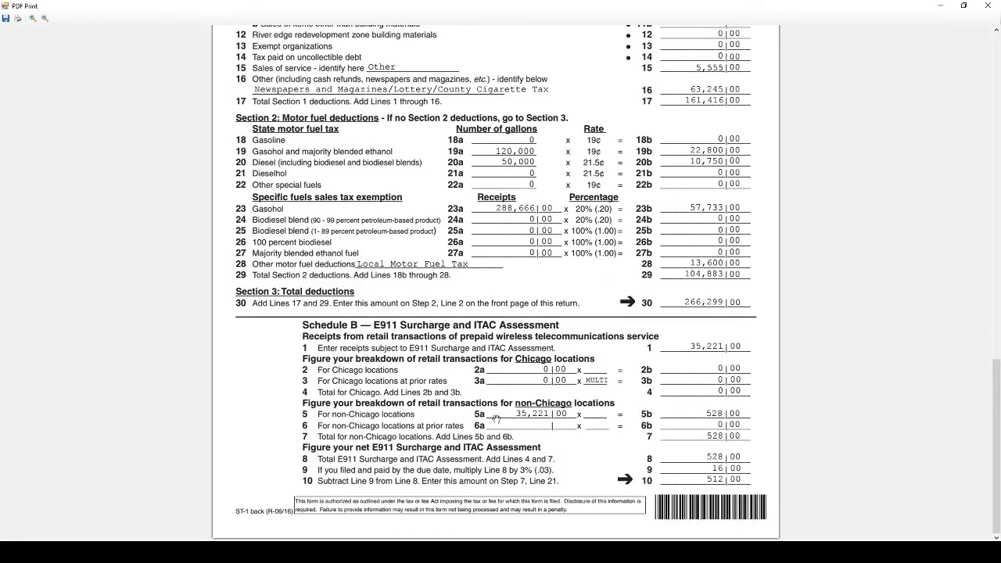
click(988, 6)
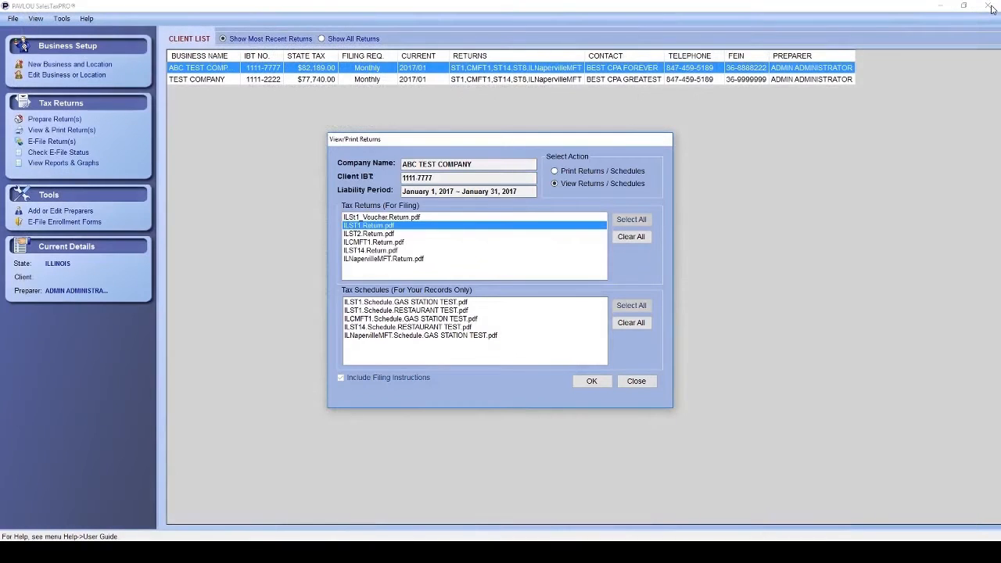
click(369, 233)
double_click(369, 234)
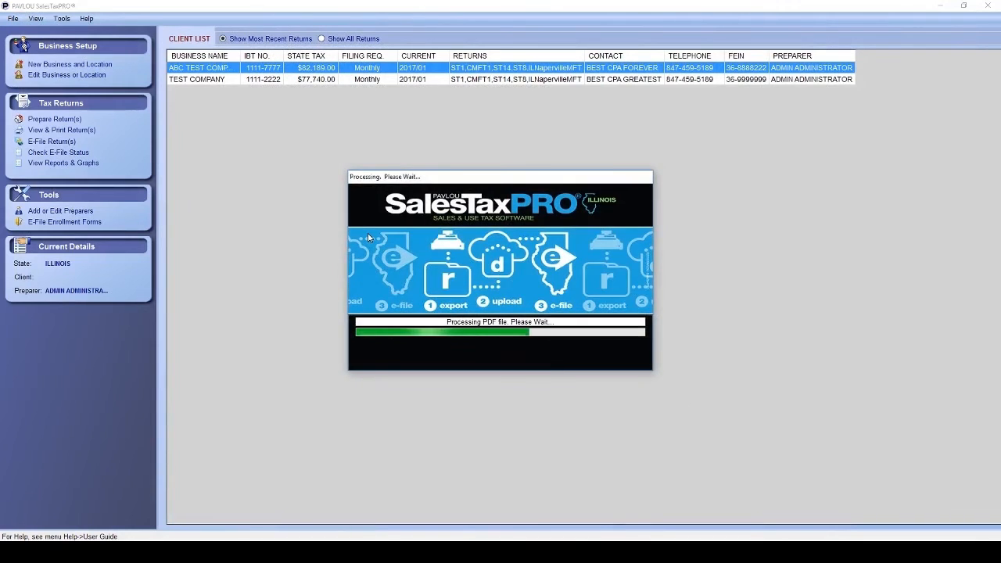
scroll(702, 160, down, 5)
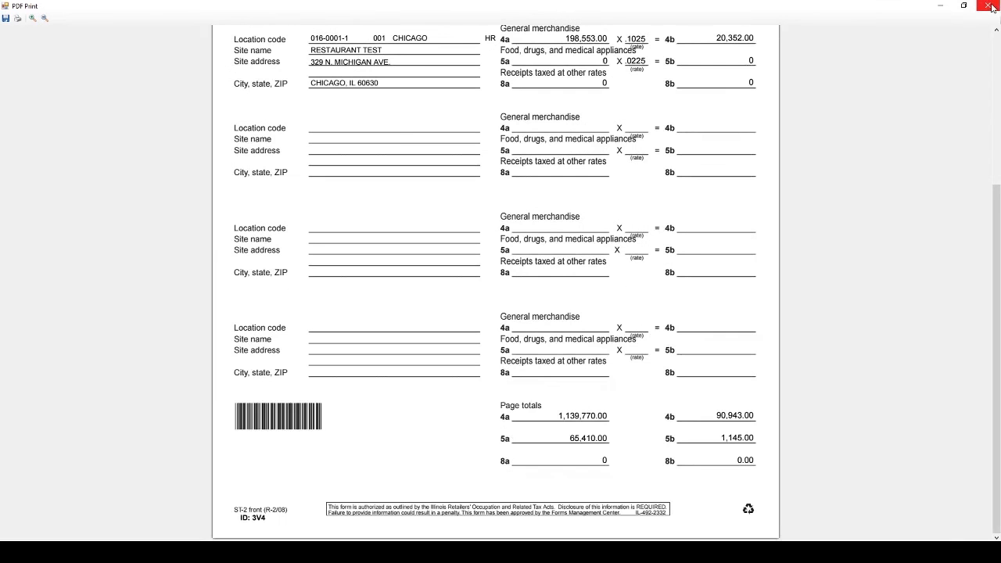
click(988, 7)
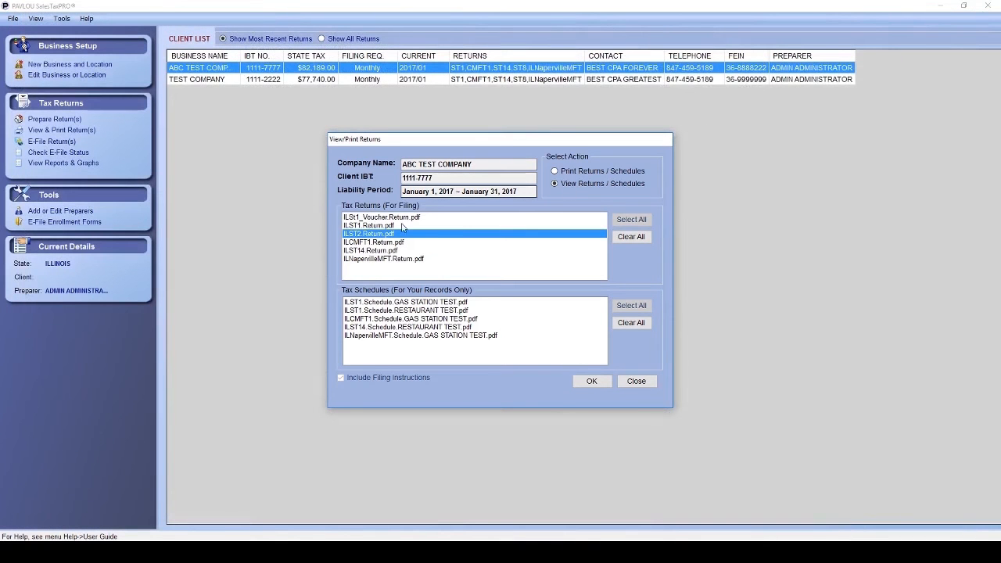
View the CMFT-1 county motor fuel and ST-14 return PDFs.
click(371, 243)
double_click(370, 243)
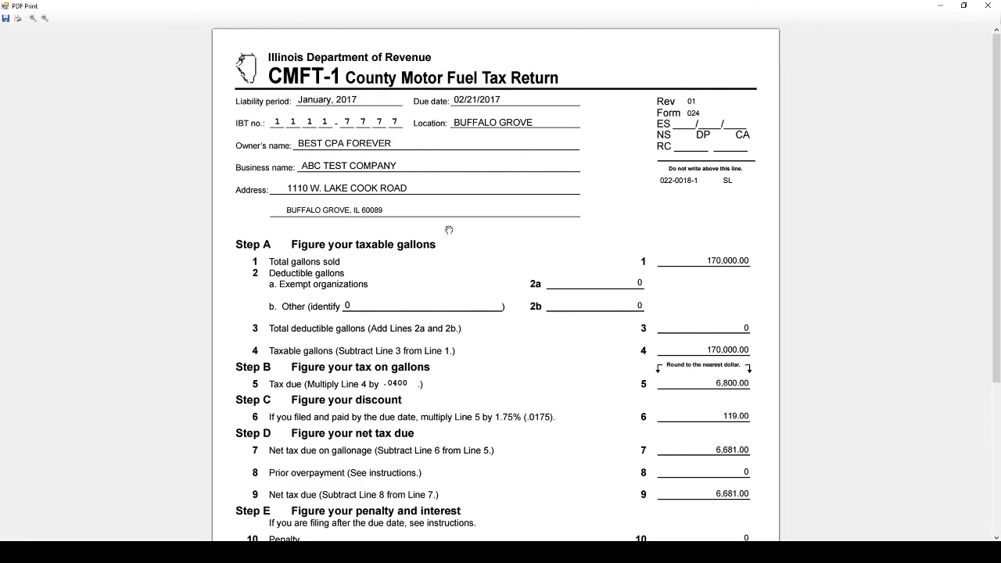
scroll(443, 231, down, 3)
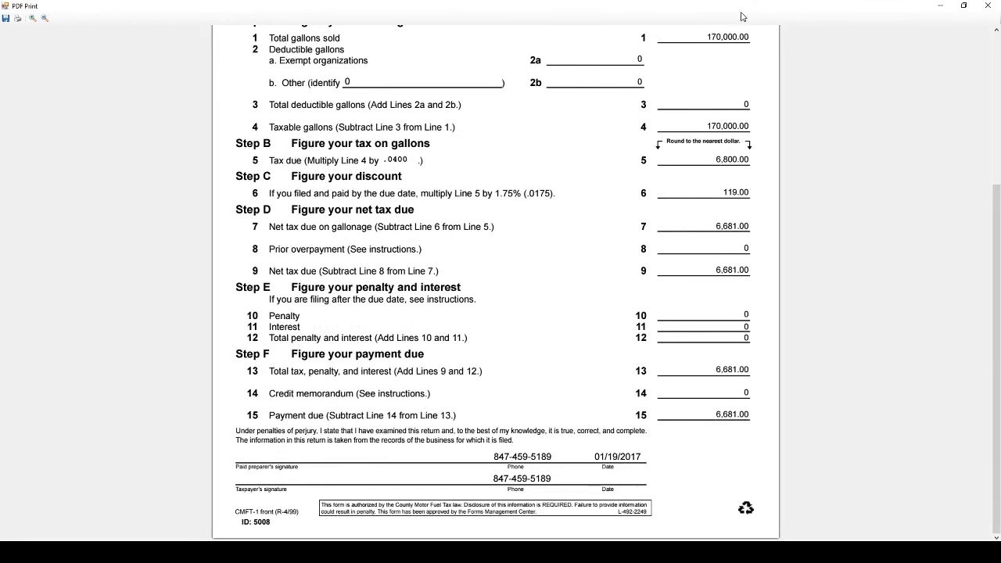
click(988, 5)
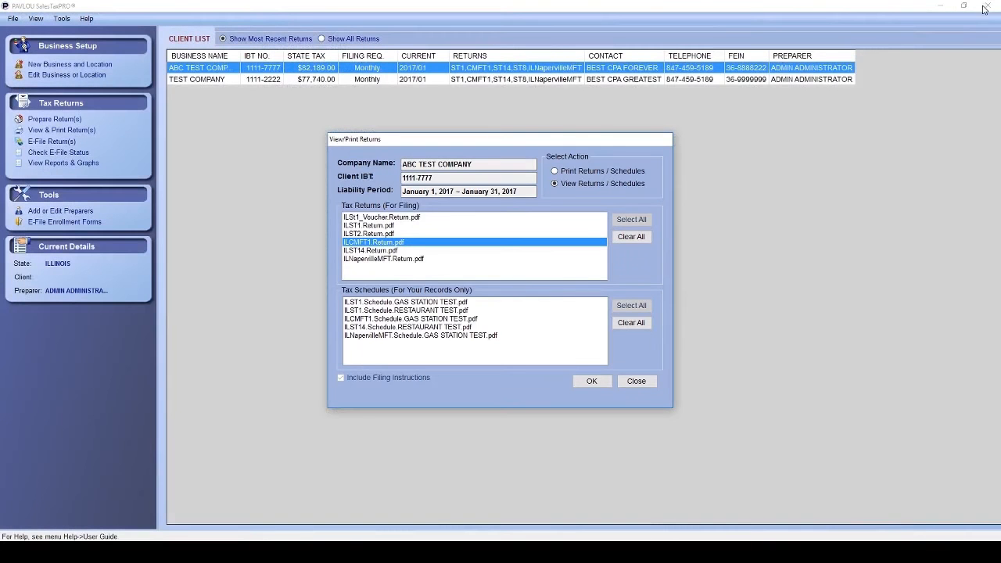
double_click(370, 250)
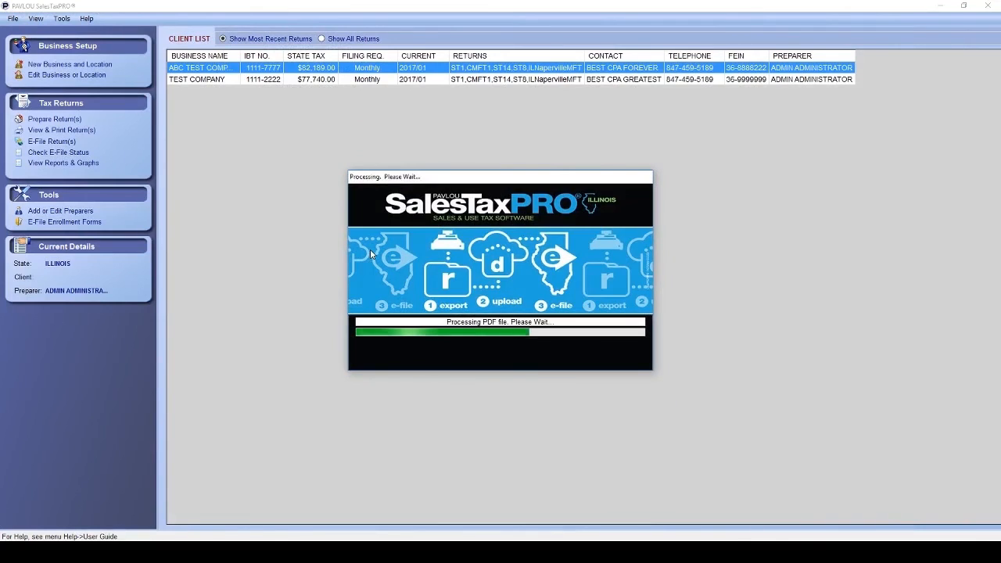
scroll(578, 165, down, 1)
scroll(578, 165, down, 2)
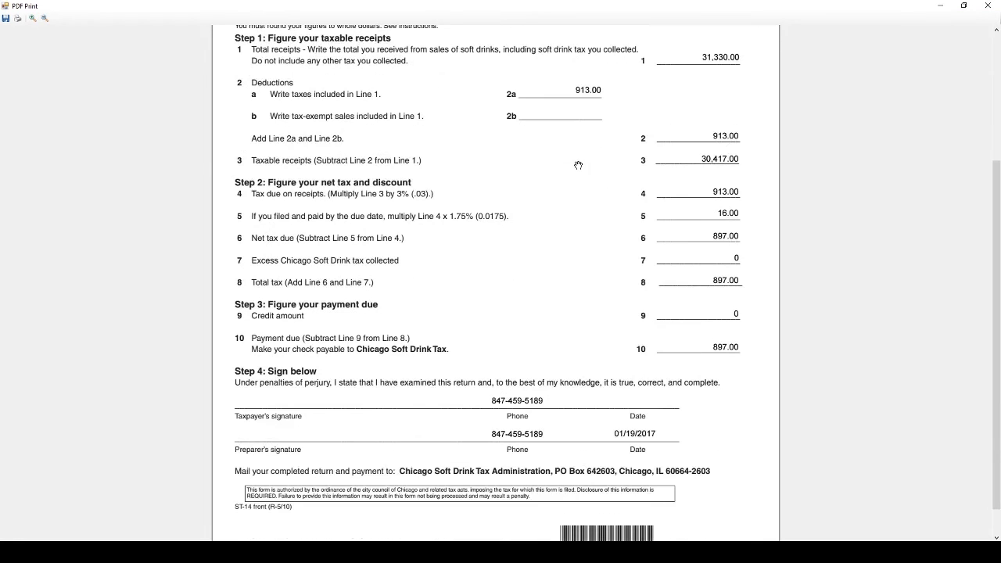
scroll(578, 165, down, 1)
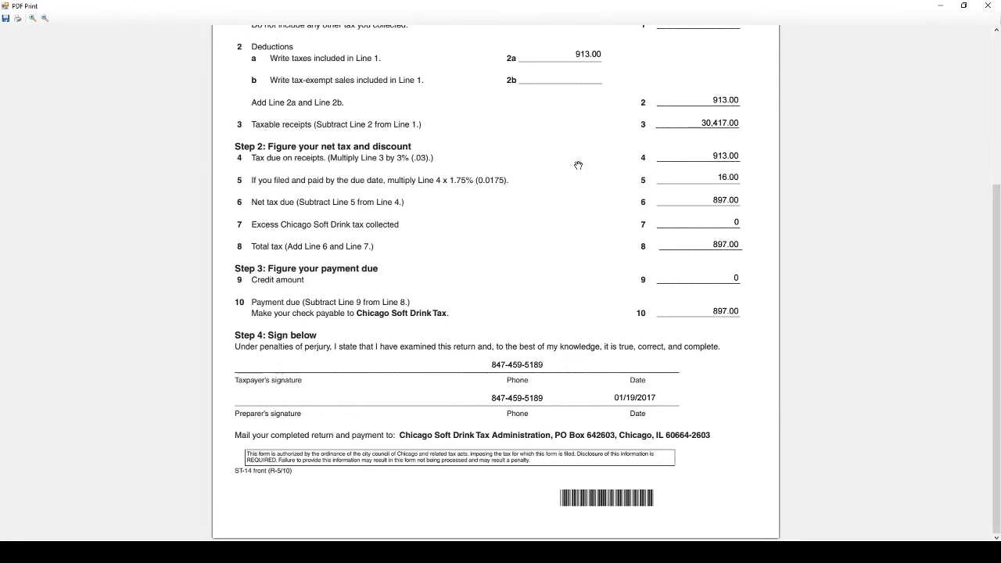
click(988, 5)
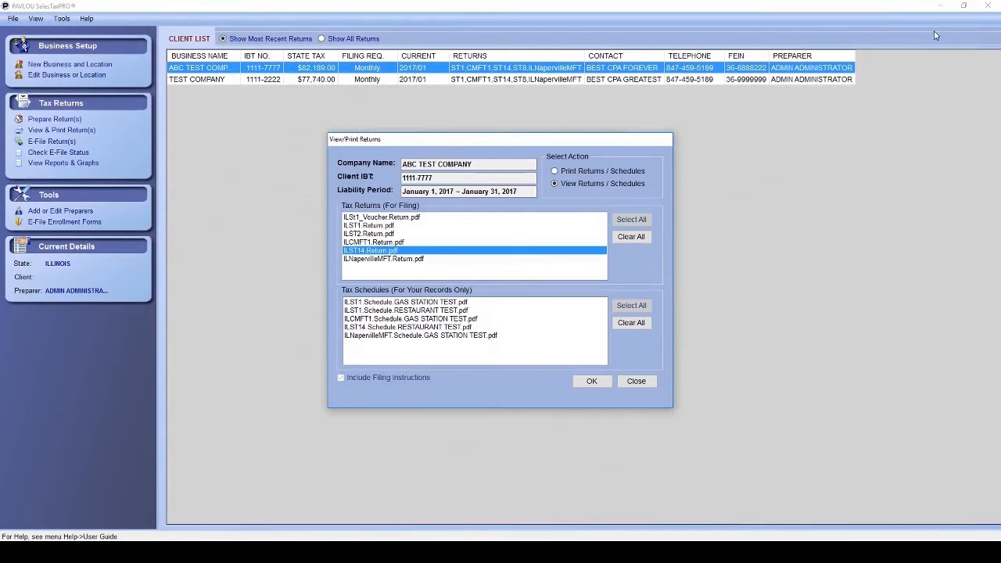
View the Naperville motor fuel return PDF showing 6,800.00.
click(388, 261)
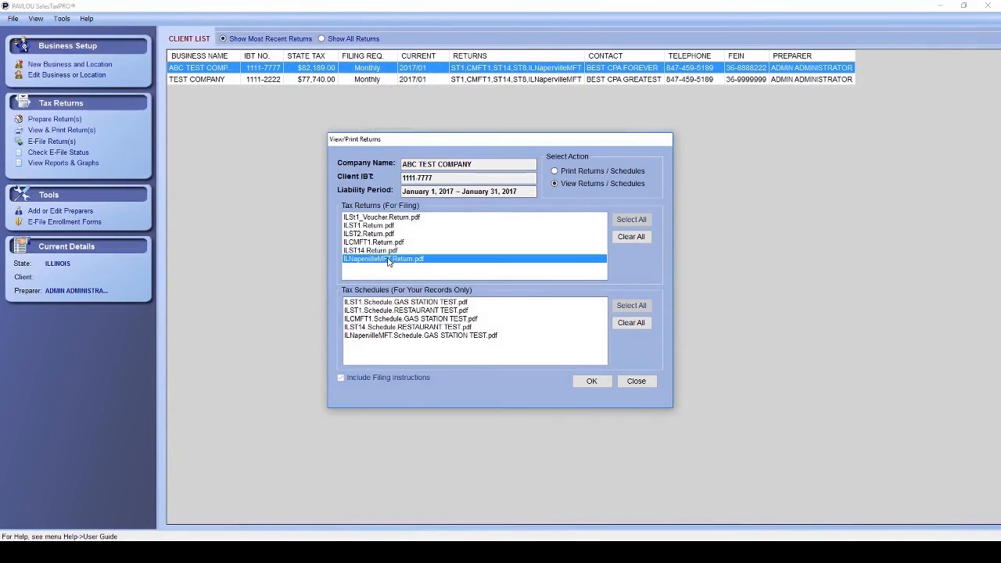
double_click(387, 259)
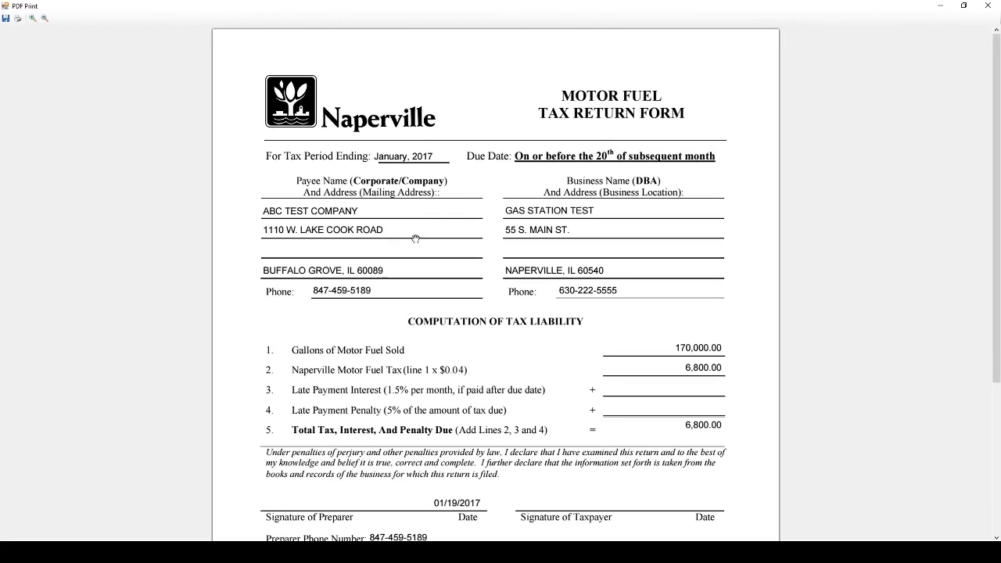
scroll(694, 343, down, 3)
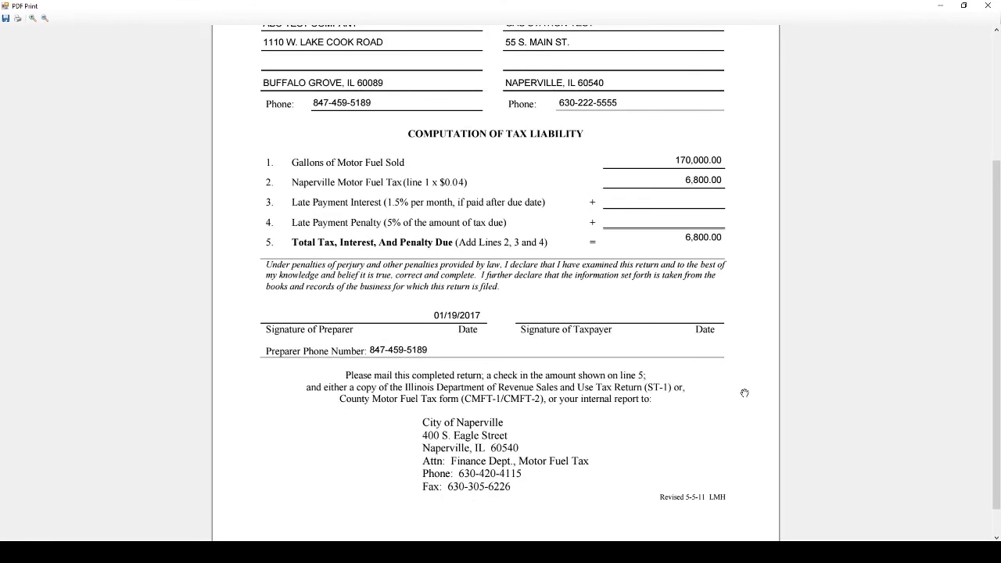
click(987, 6)
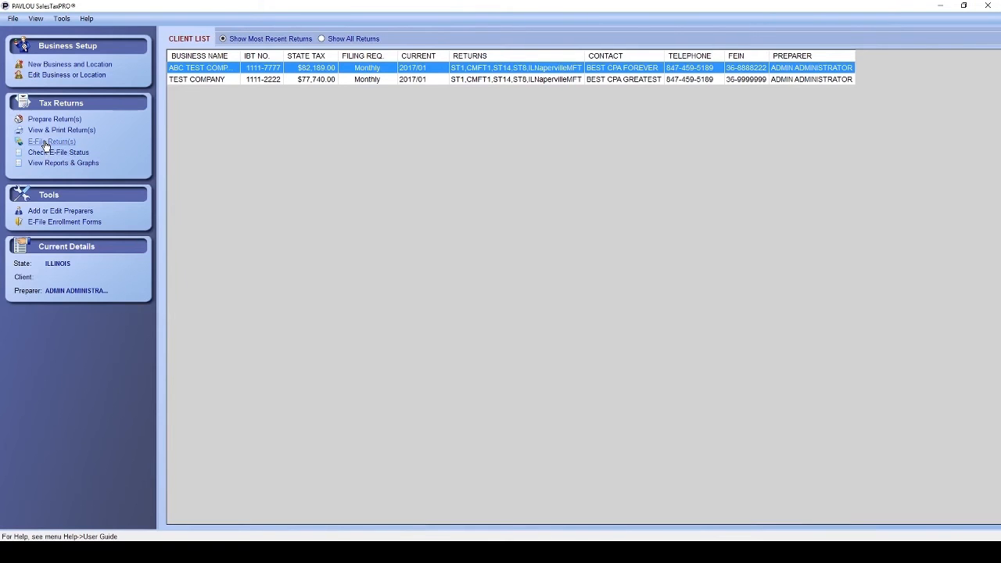
Start e-filing for ABC TEST COMPANY and accept the $24.85 e-file fees.
click(46, 143)
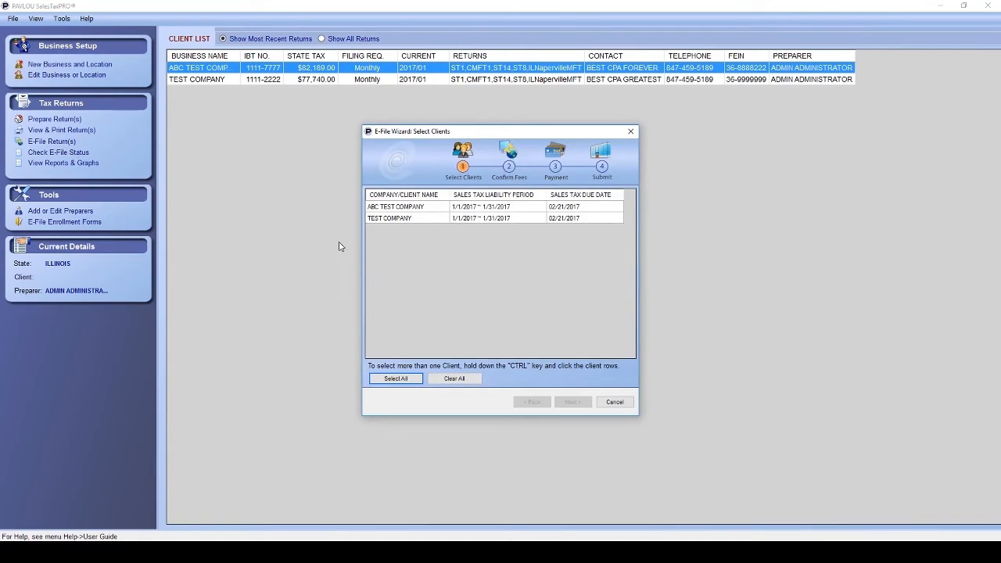
click(418, 211)
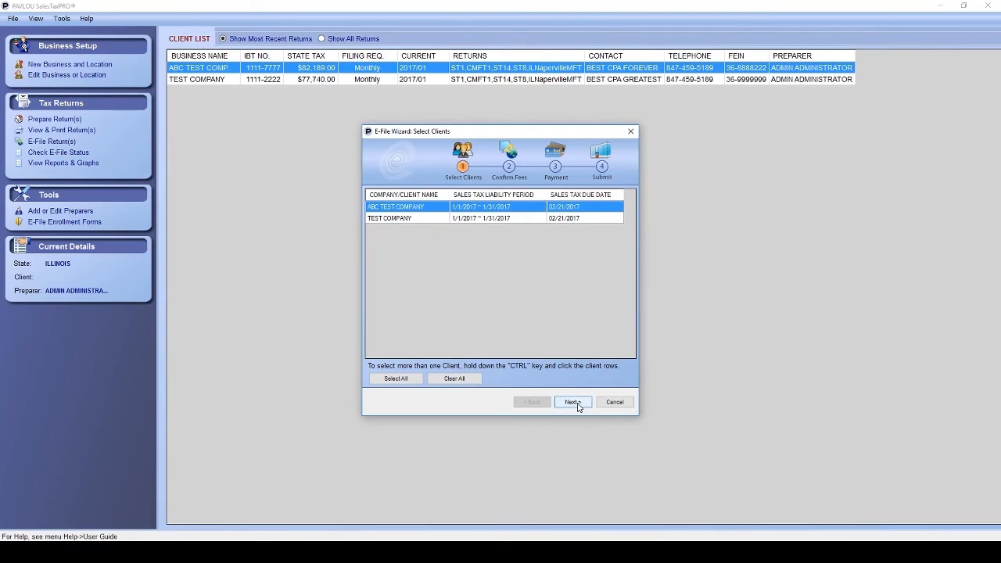
click(573, 402)
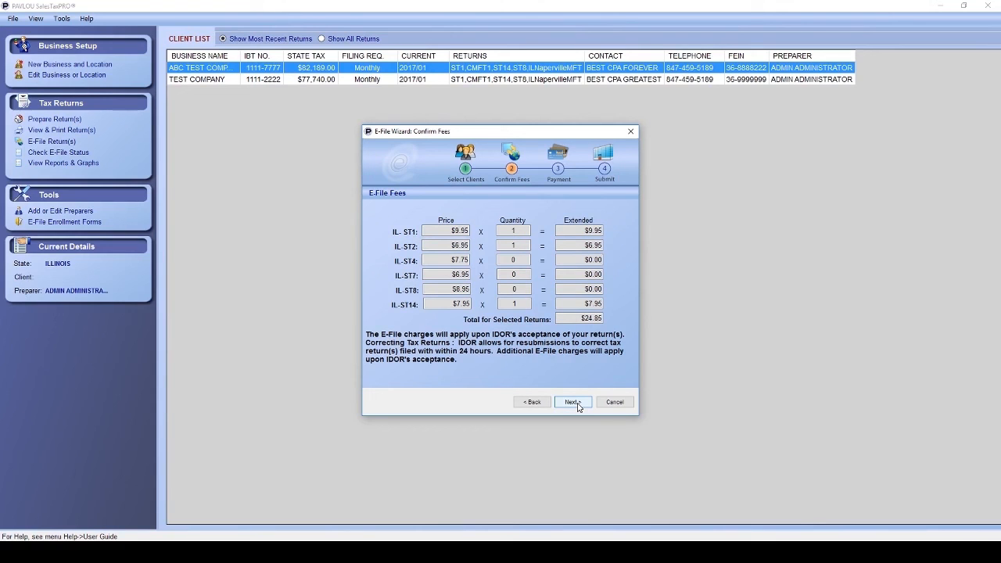
click(576, 403)
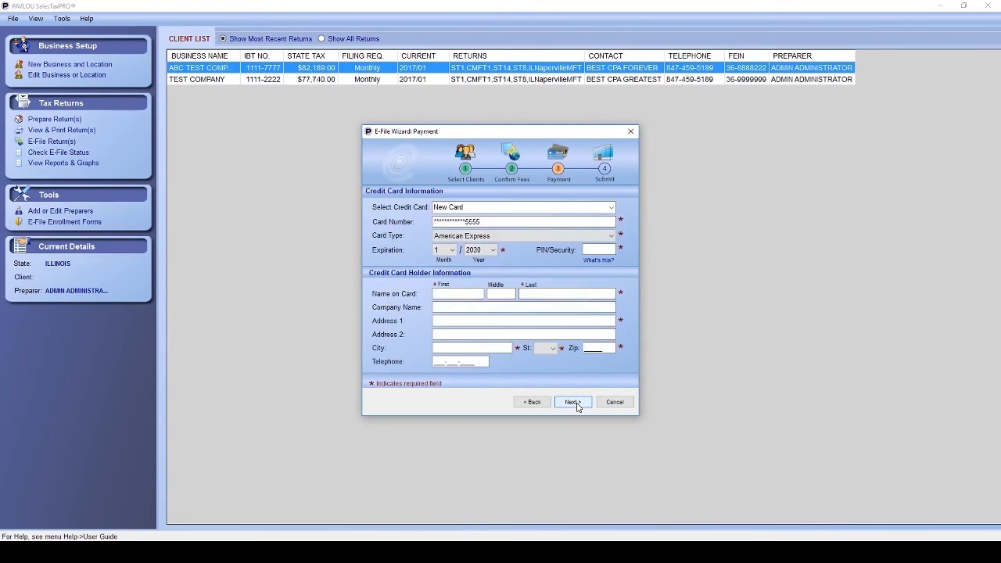
Pay the fees with the saved MasterCard, submit the returns and close the E-File Wizard.
click(611, 208)
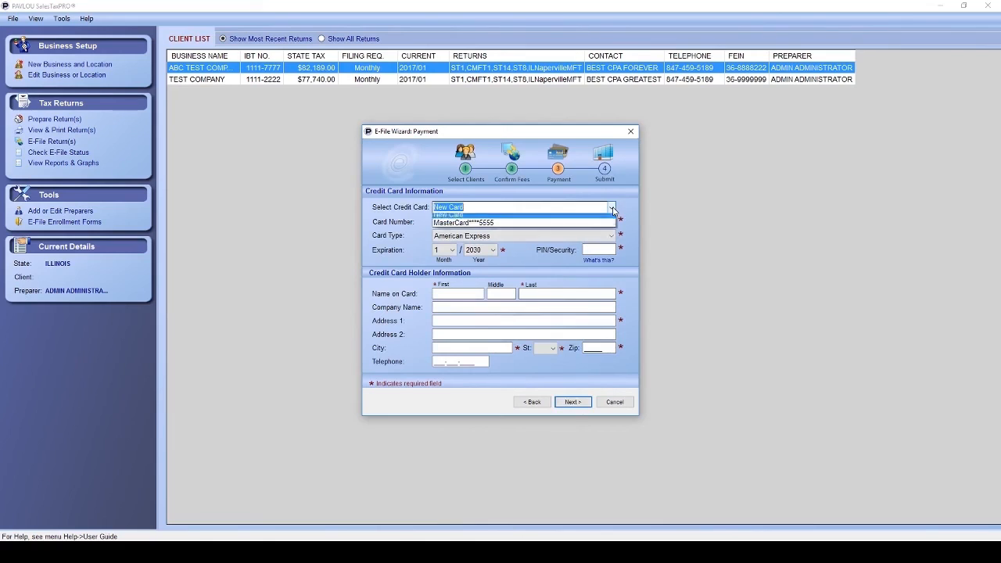
click(601, 223)
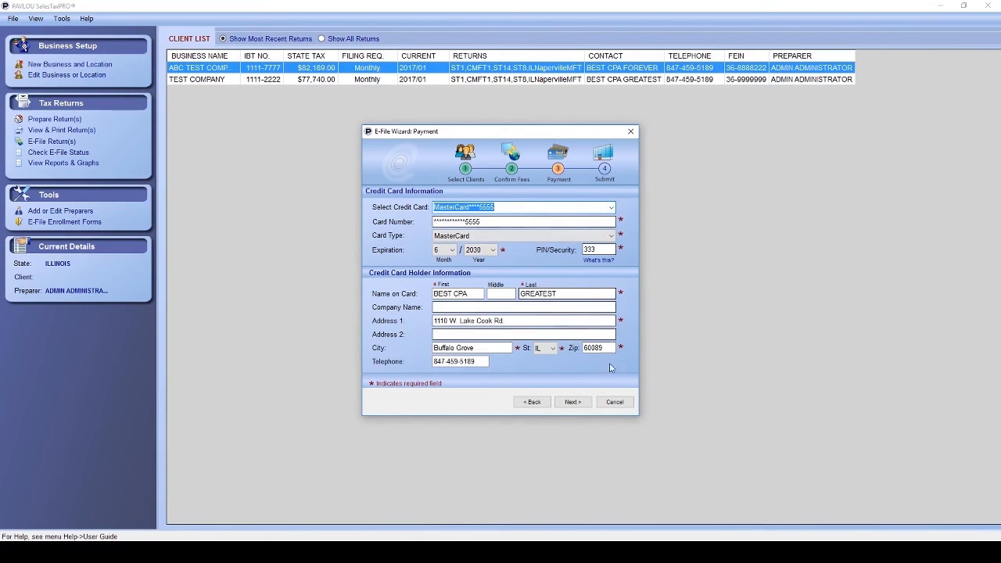
click(577, 403)
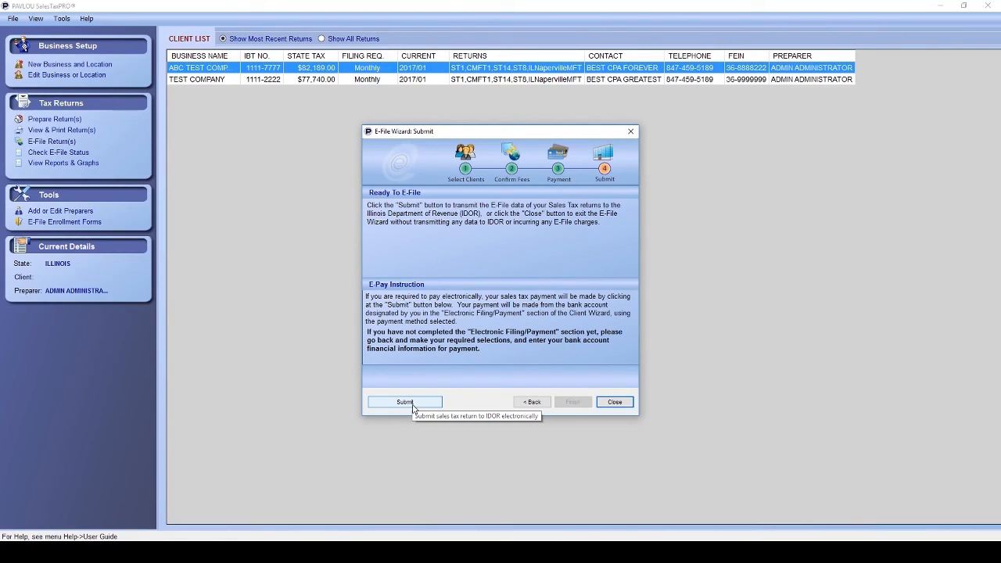
click(614, 402)
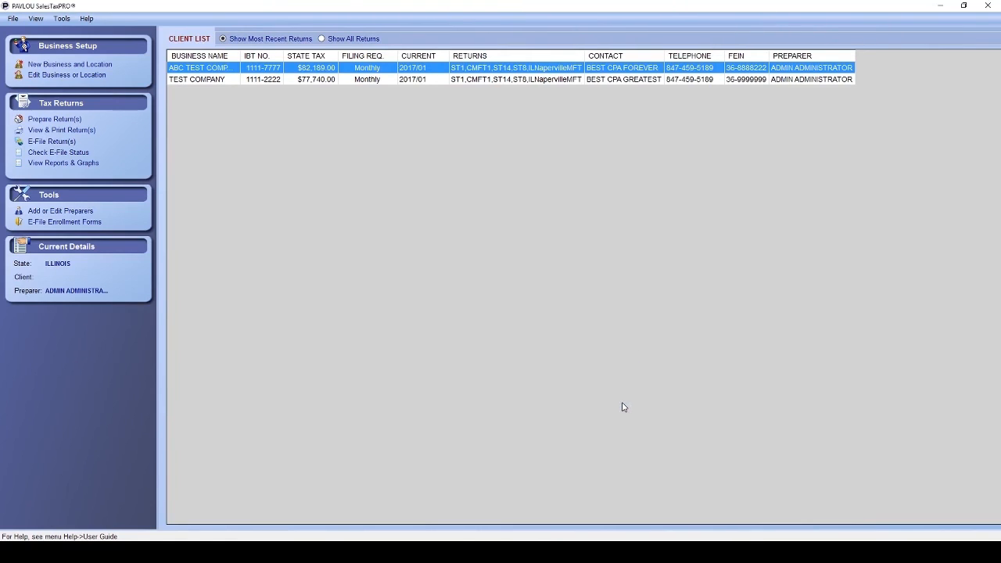
Run a Server Sync in Electronic Filing Status, finding no filings in the last 7 days.
click(63, 153)
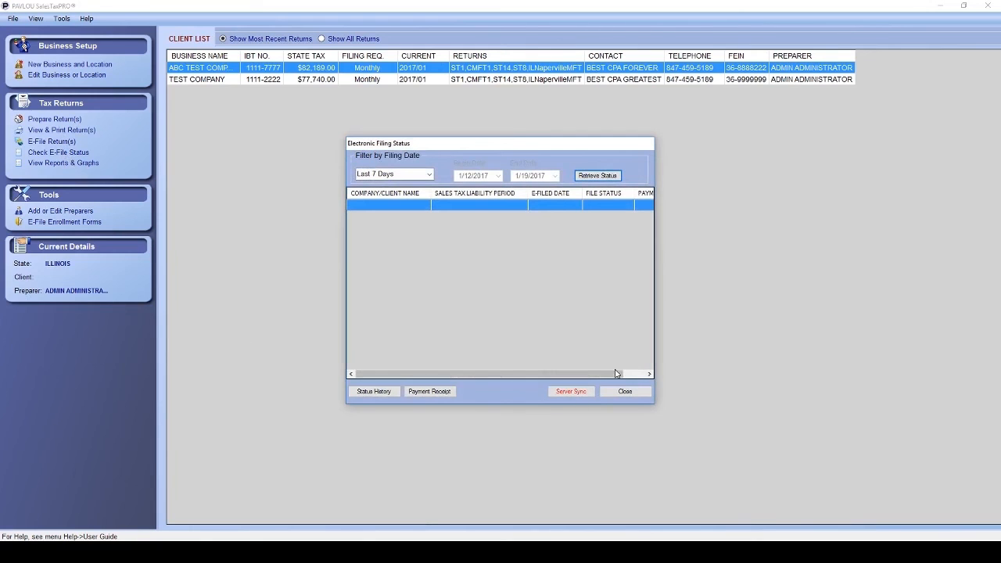
click(579, 392)
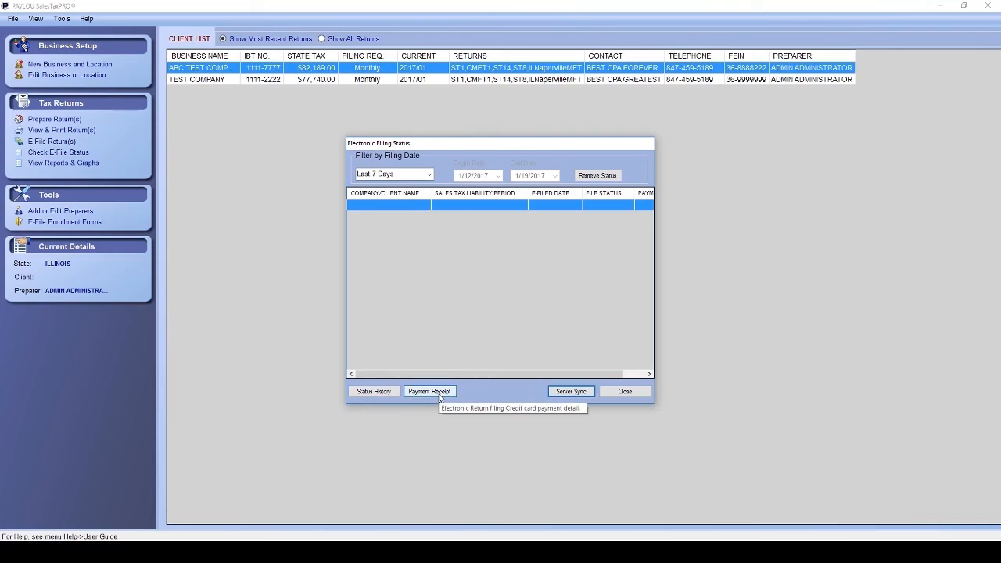
click(629, 394)
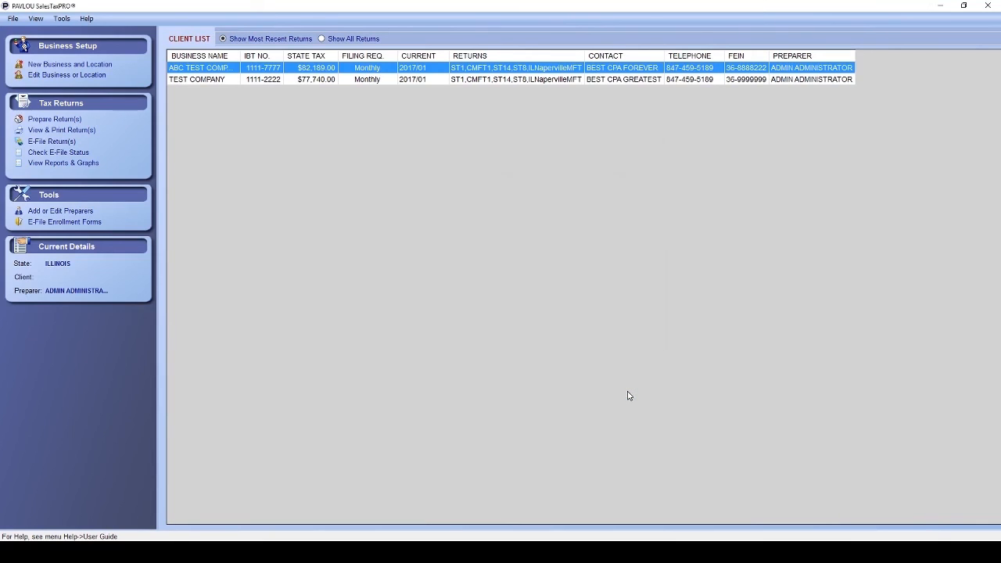